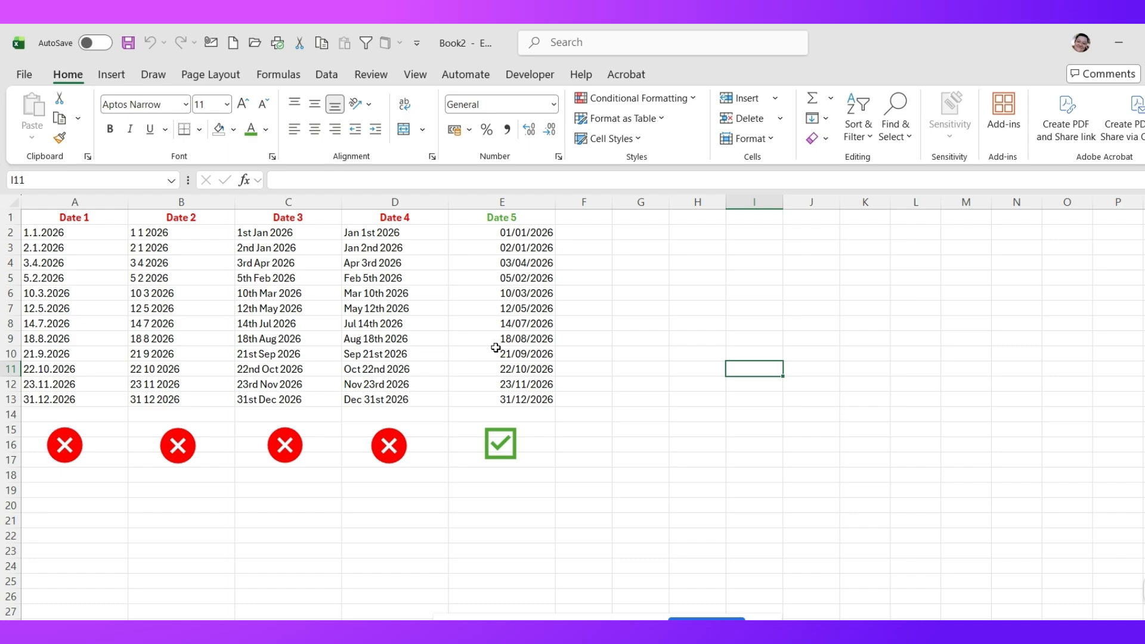
# Save the workbook as "test" in OneDrive - Personal in Excel Workbook (*.xlsx) format, replacing the existing file
pyautogui.click(24, 76)
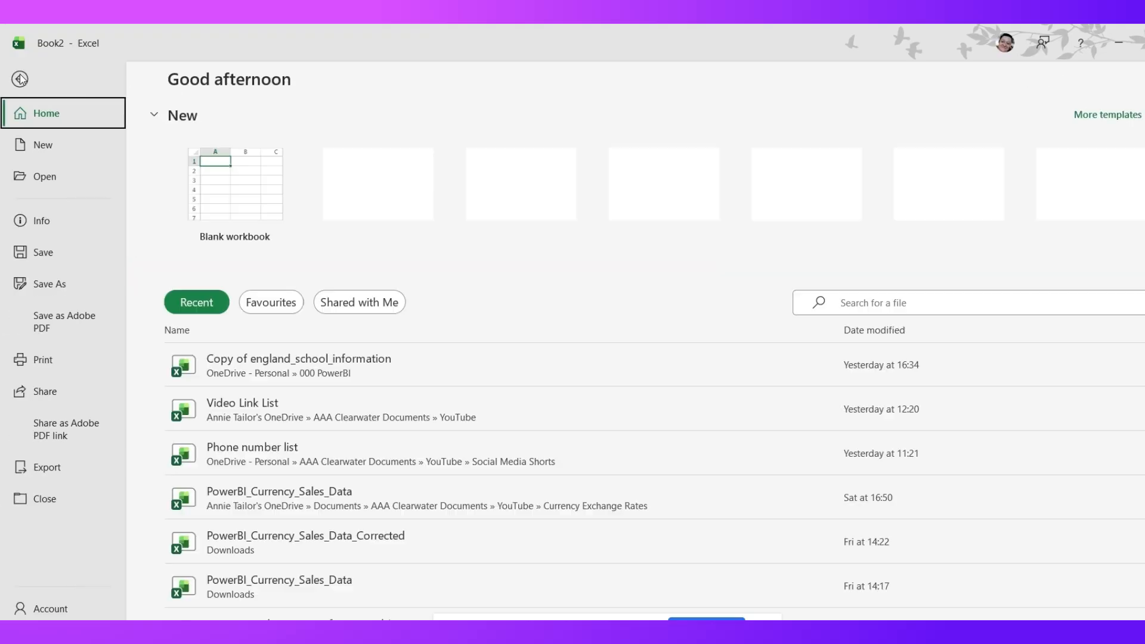
pyautogui.click(59, 295)
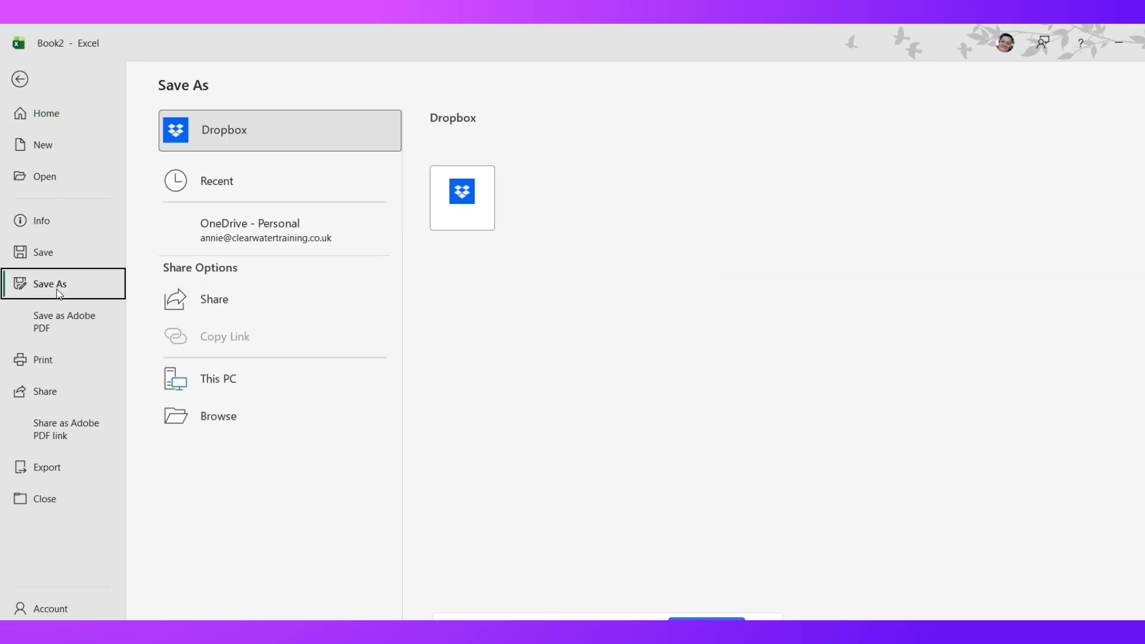
pyautogui.click(472, 143)
pyautogui.write('test')
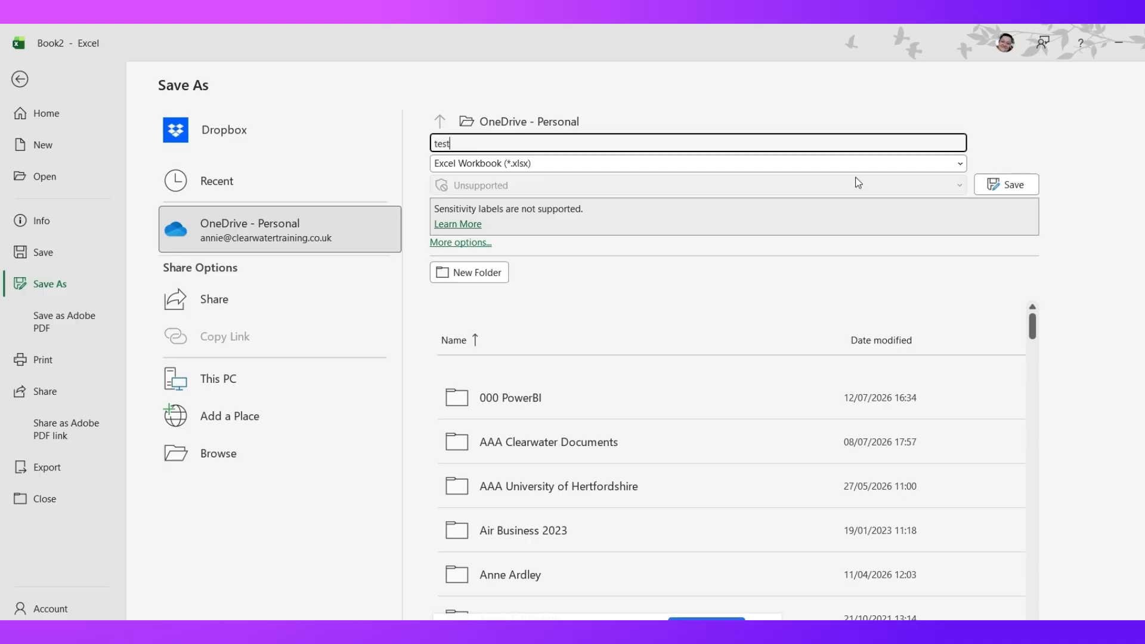
pyautogui.click(1013, 185)
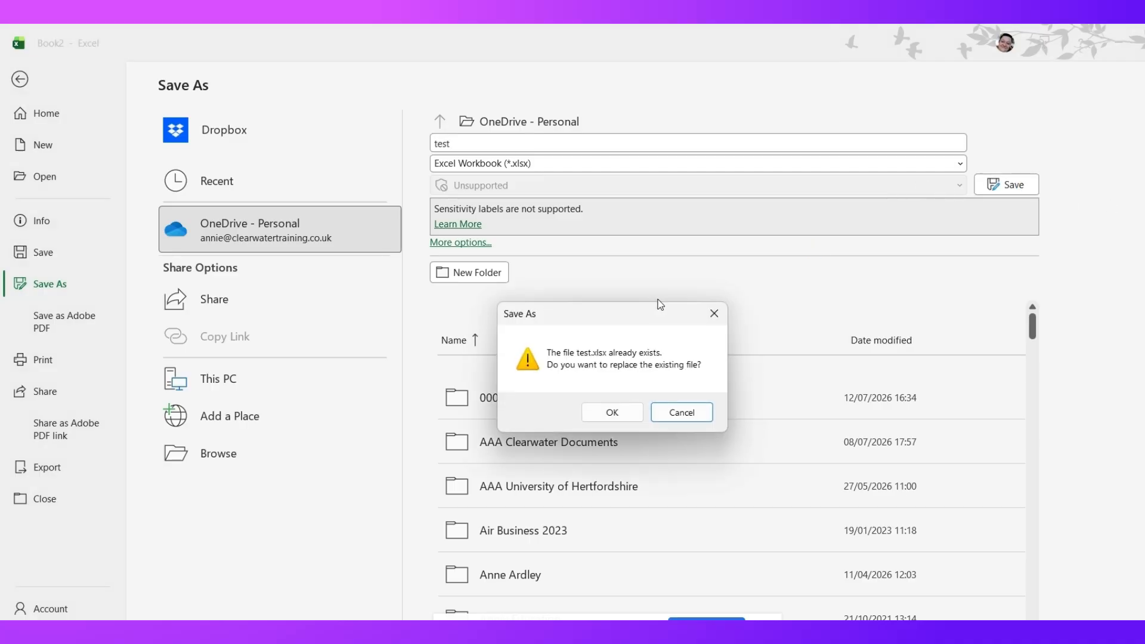
pyautogui.click(607, 410)
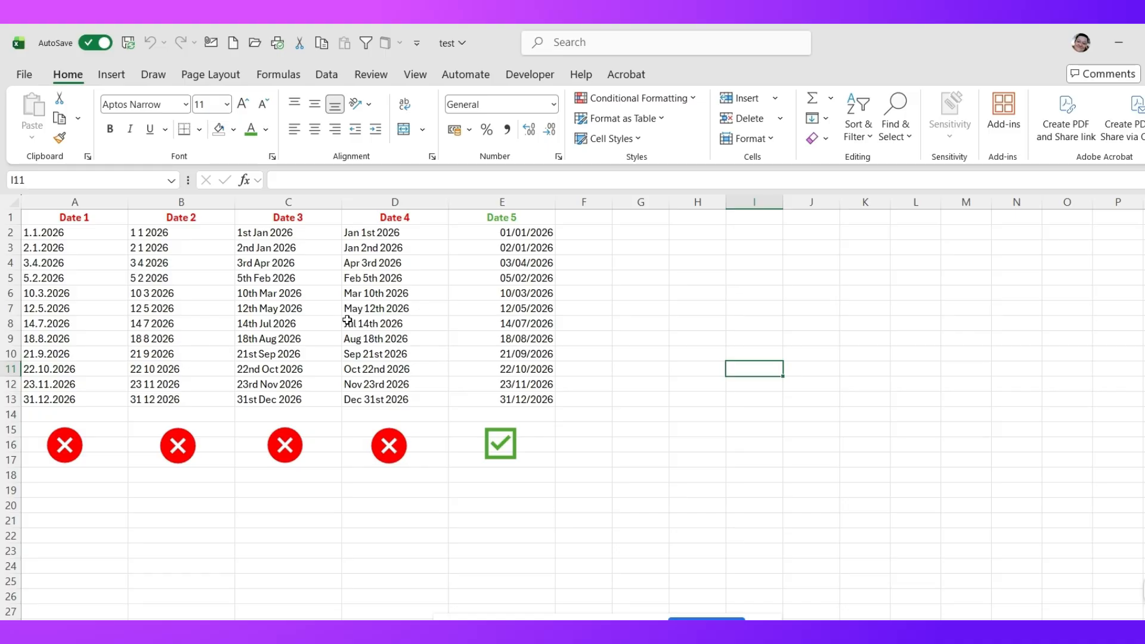
# Check the number format of the first entry in each of the five date columns
pyautogui.click(86, 234)
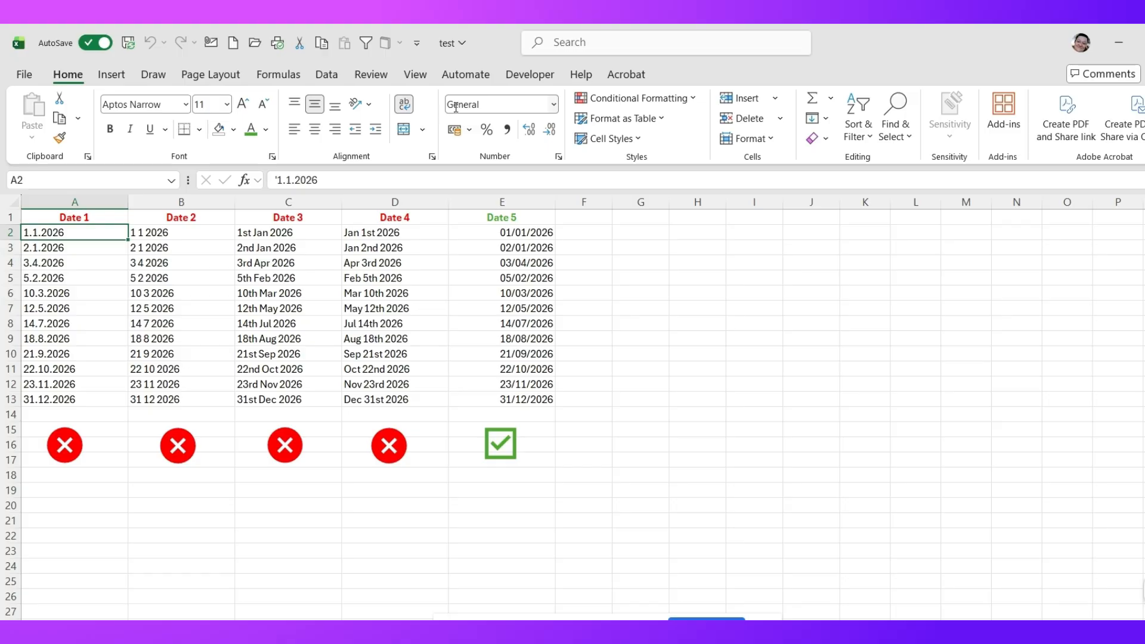
pyautogui.click(216, 233)
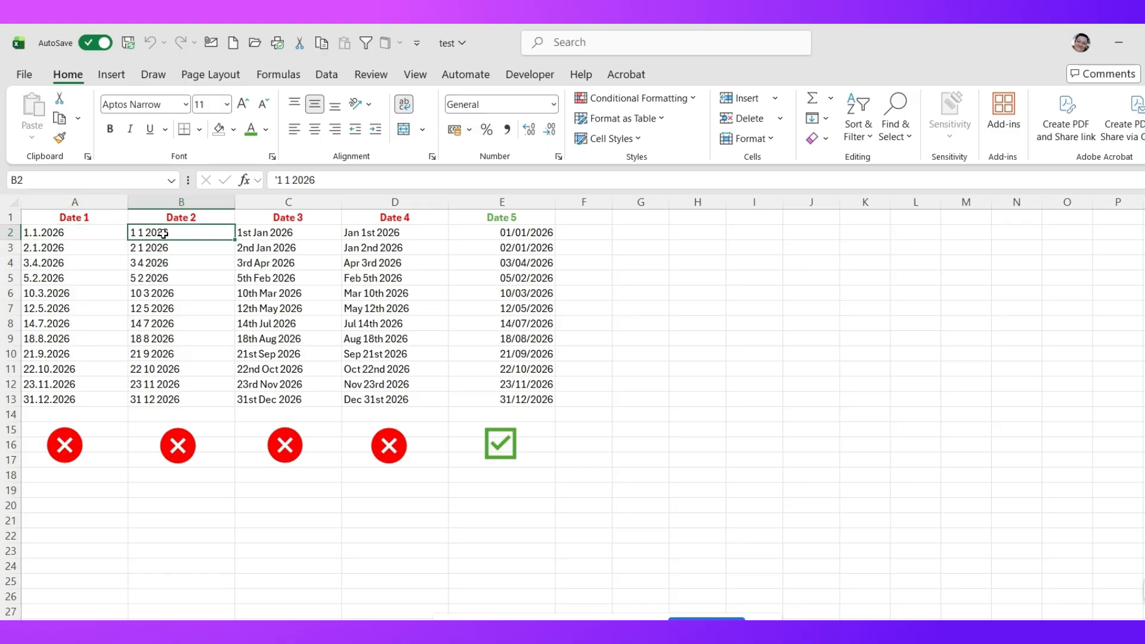
pyautogui.click(273, 234)
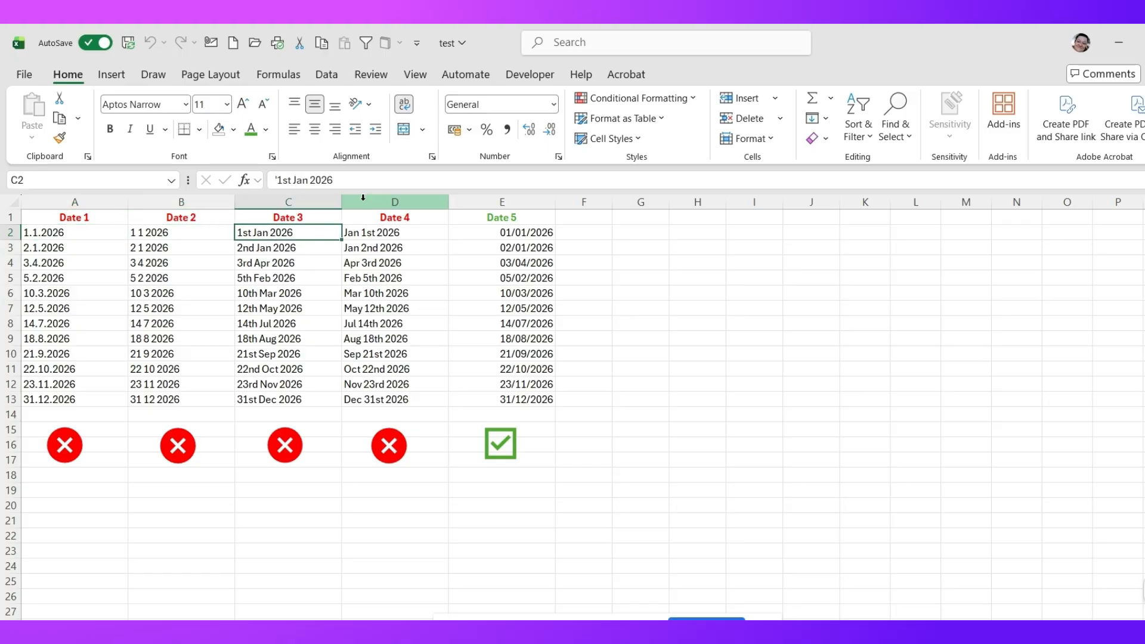
pyautogui.click(358, 234)
pyautogui.click(507, 234)
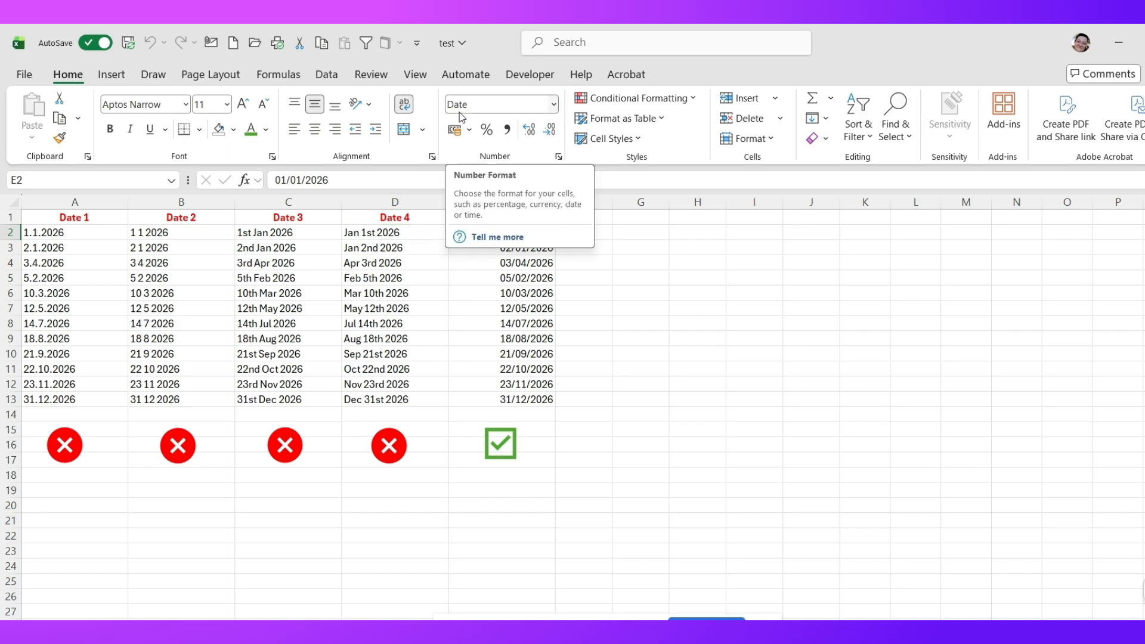
pyautogui.click(357, 291)
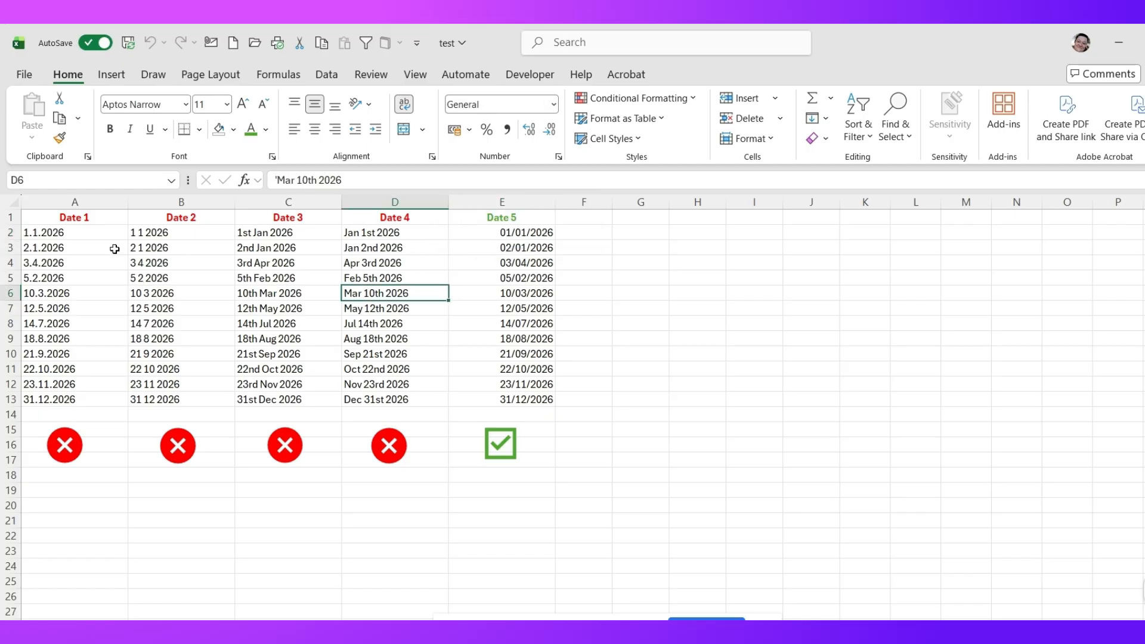
pyautogui.click(98, 233)
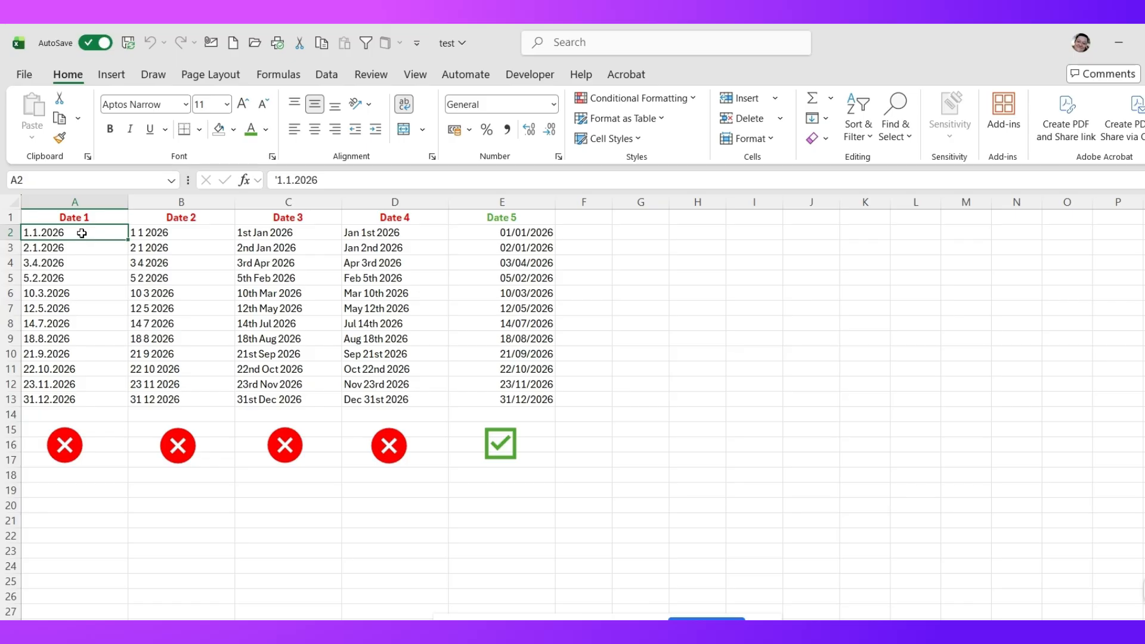
# Replace every full stop with "/" in the Date 1 entries A2:A13, keeping the replacement within the sheet
pyautogui.moveTo(81, 233); pyautogui.dragTo(72, 399)
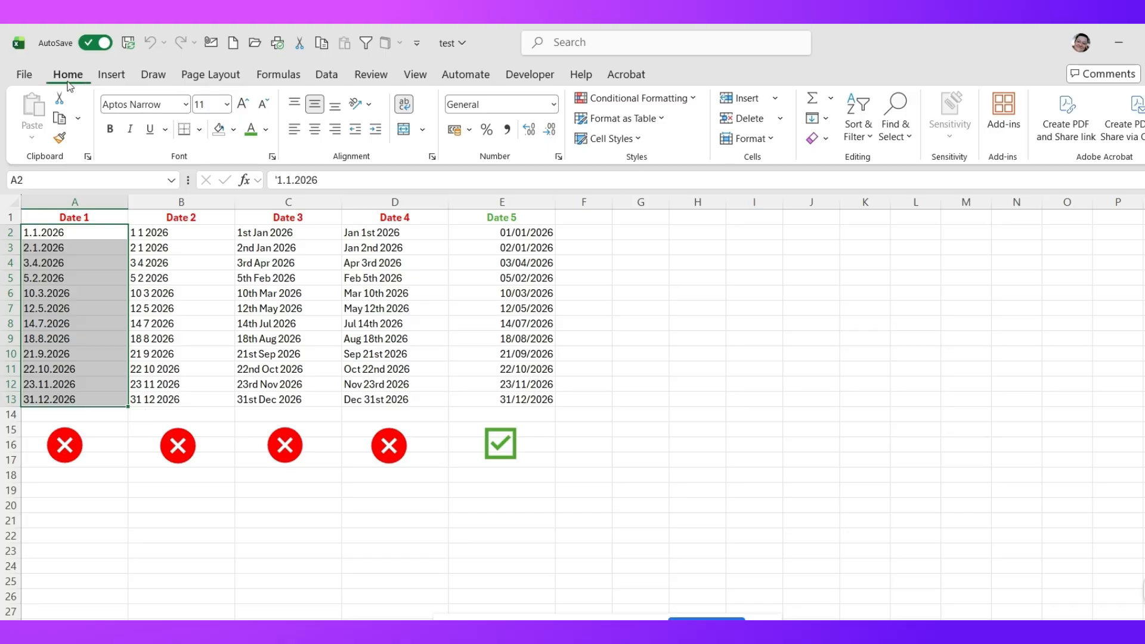
pyautogui.click(896, 132)
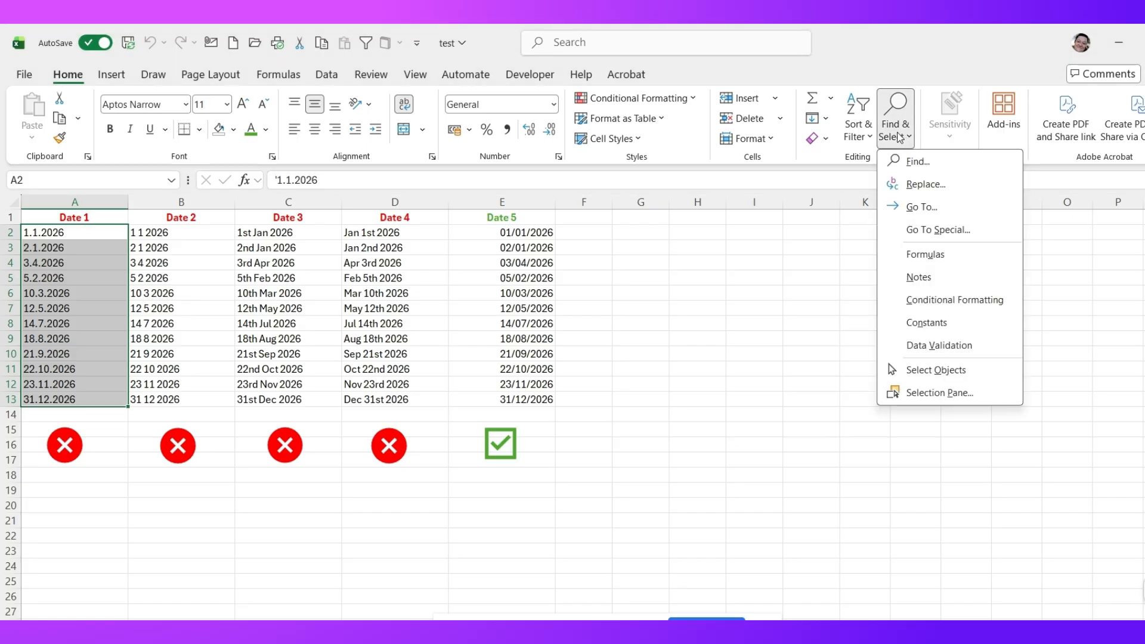
pyautogui.click(919, 184)
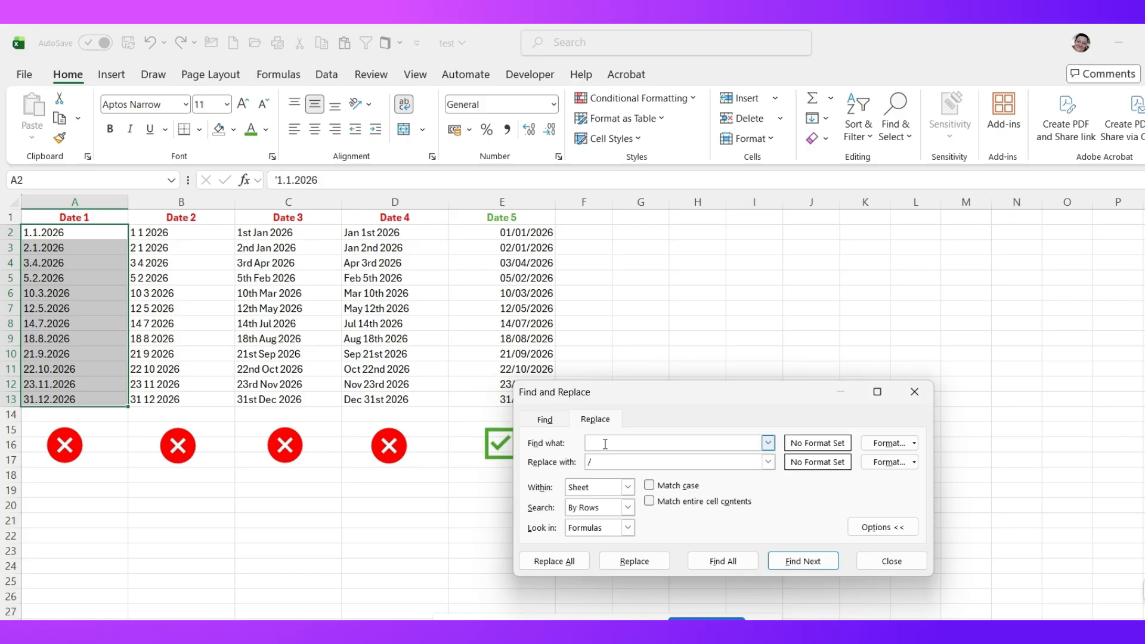
pyautogui.write('.')
pyautogui.write('/')
pyautogui.moveTo(678, 401); pyautogui.dragTo(725, 254)
pyautogui.click(675, 341)
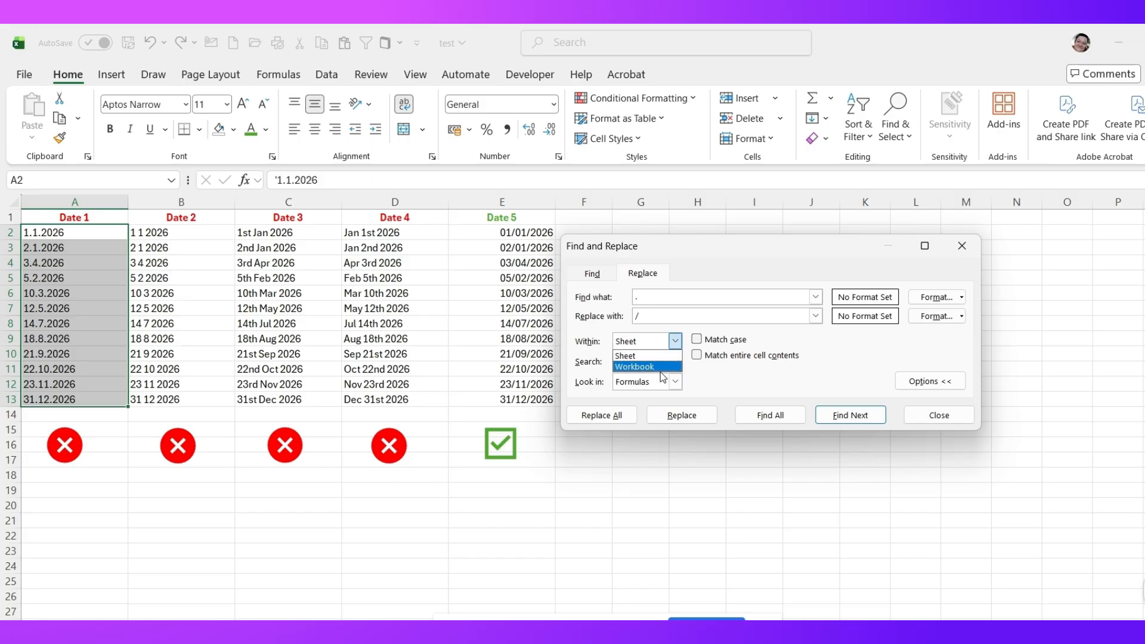
pyautogui.click(647, 355)
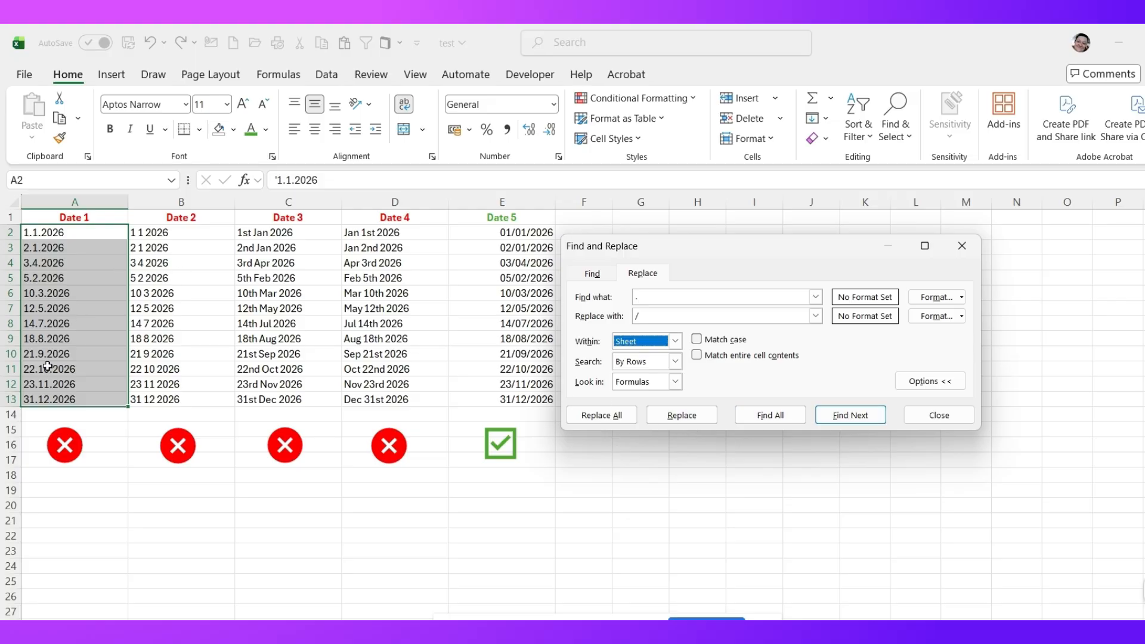
pyautogui.click(593, 416)
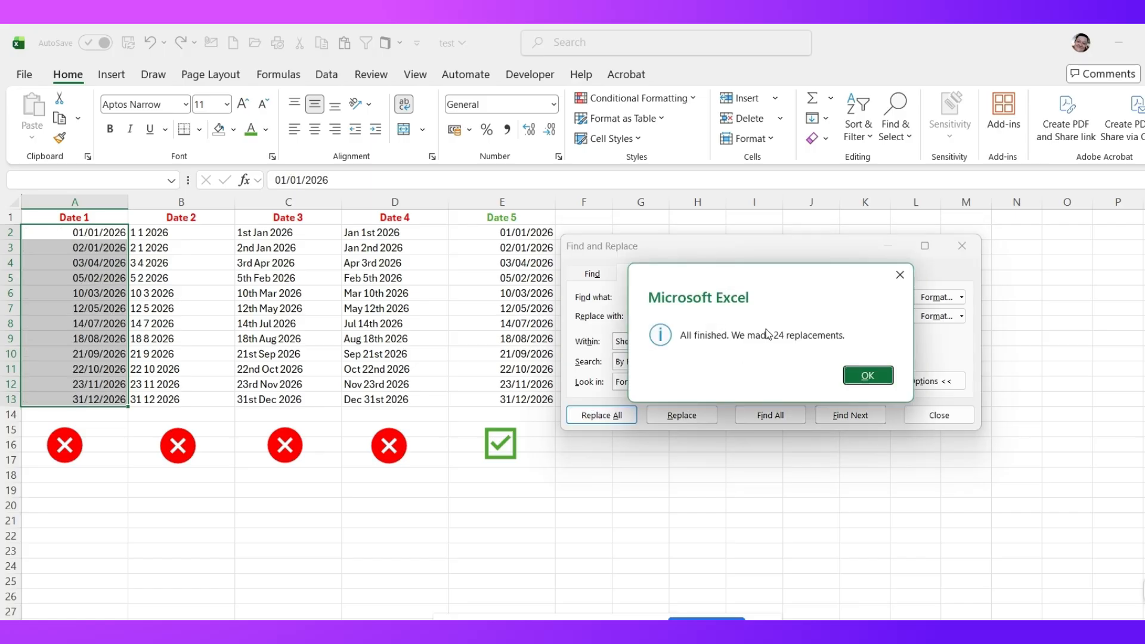
pyautogui.click(866, 375)
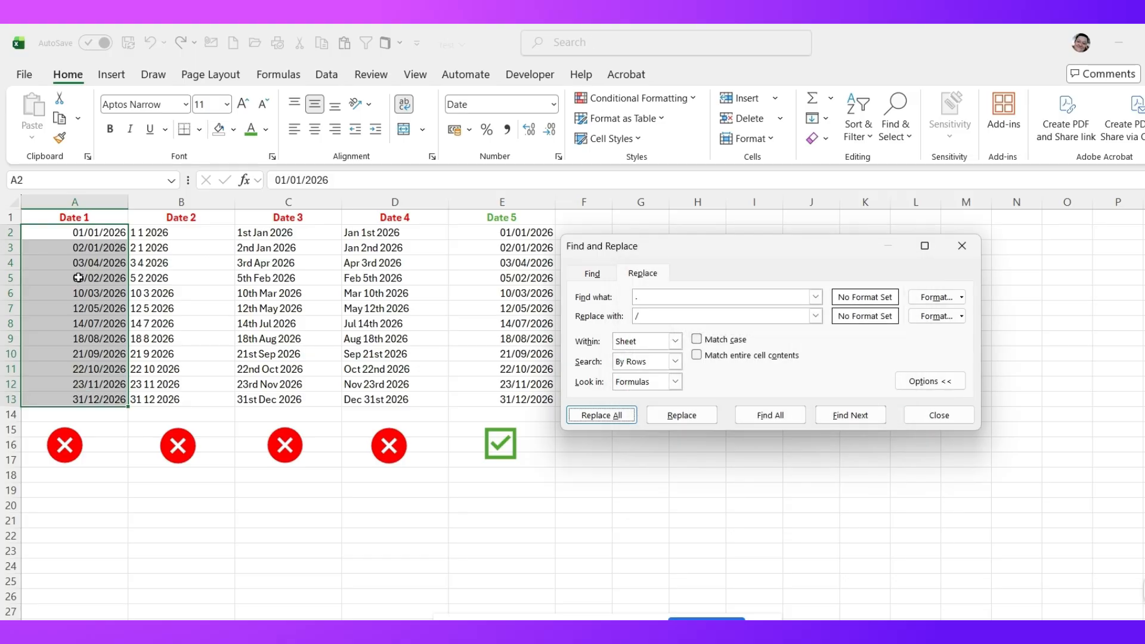
pyautogui.click(942, 416)
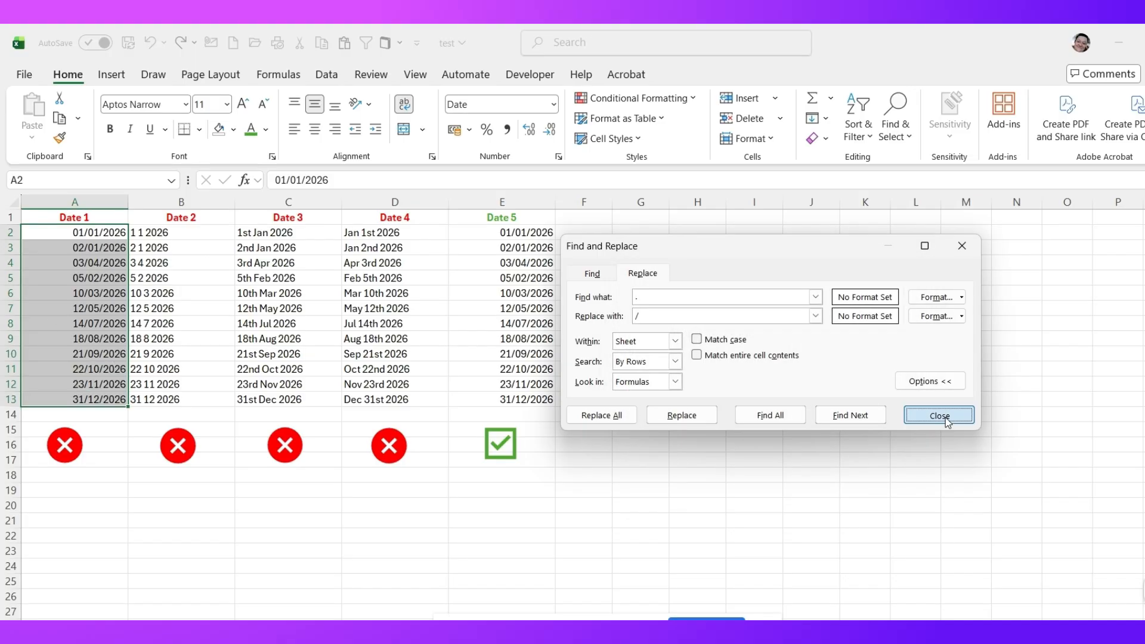
pyautogui.click(71, 234)
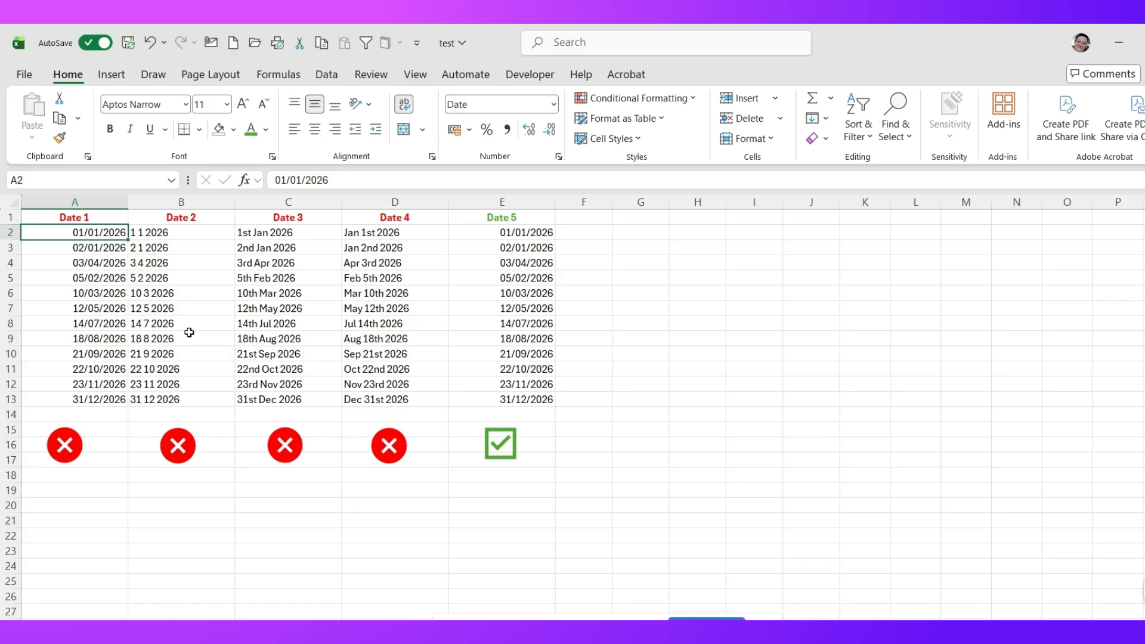
pyautogui.click(81, 268)
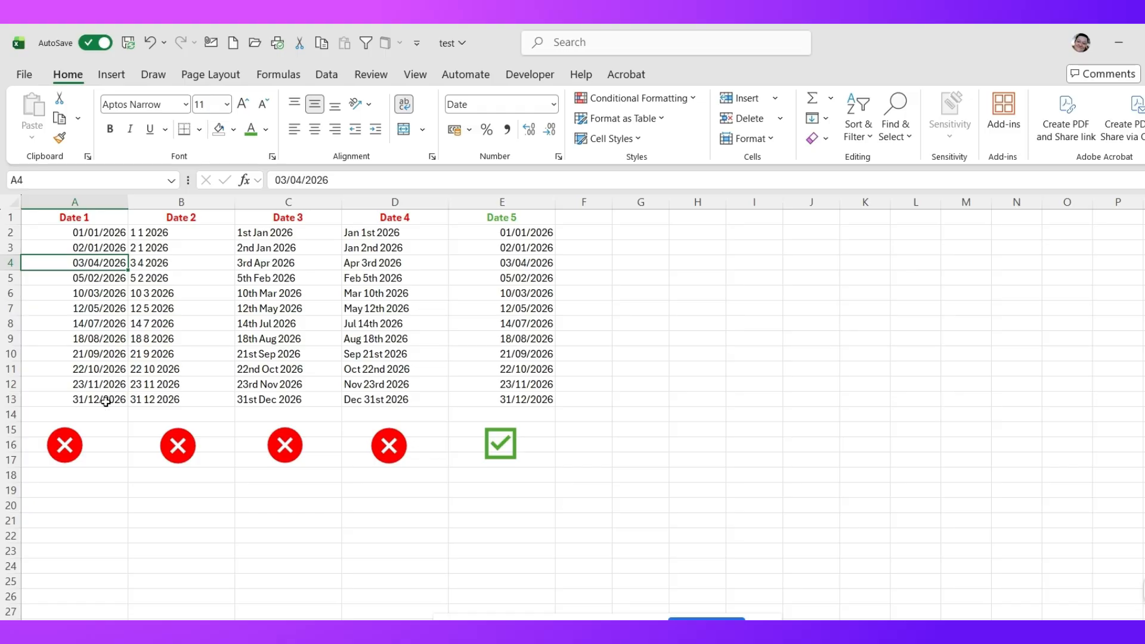
# Replace every space with "/" in the Date 2 entries B2:B13
pyautogui.click(163, 236)
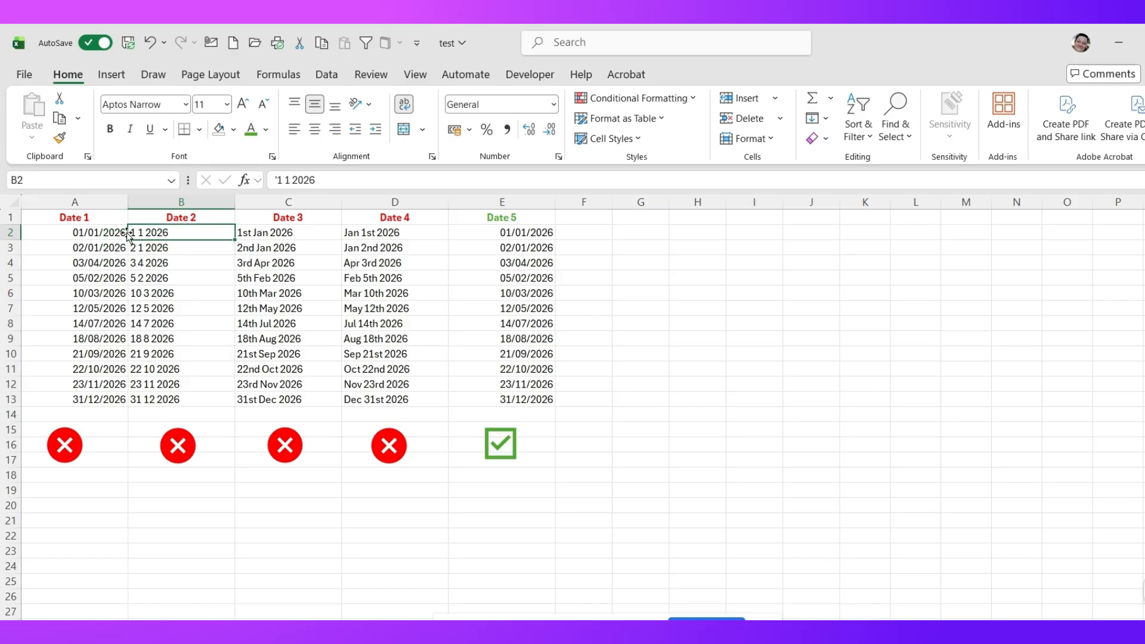
pyautogui.moveTo(191, 231); pyautogui.dragTo(193, 397)
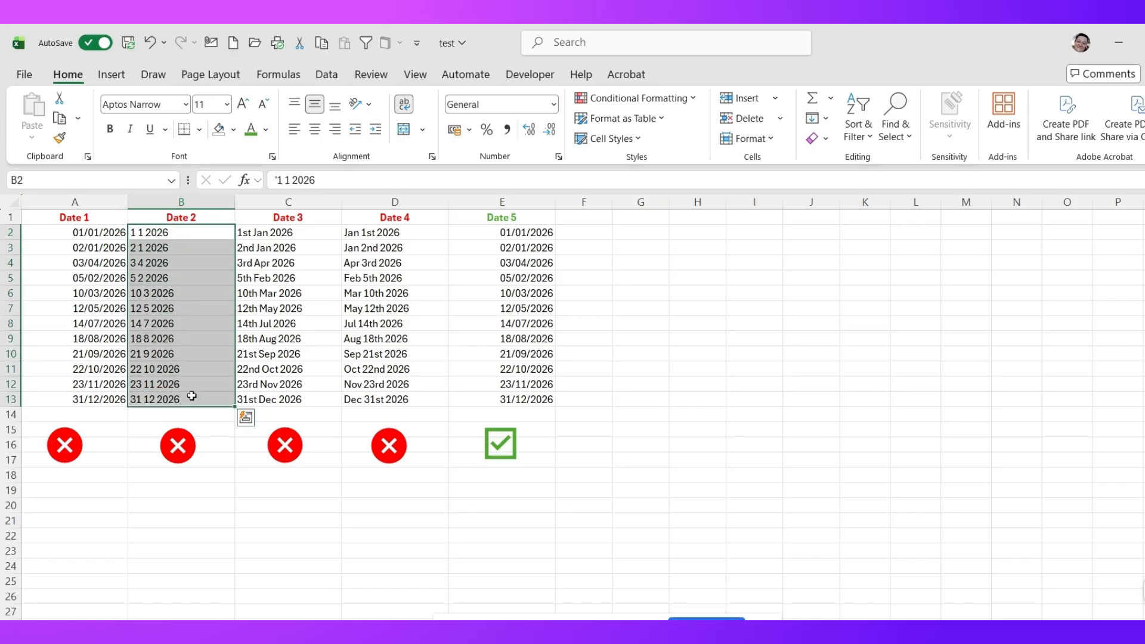
pyautogui.click(896, 134)
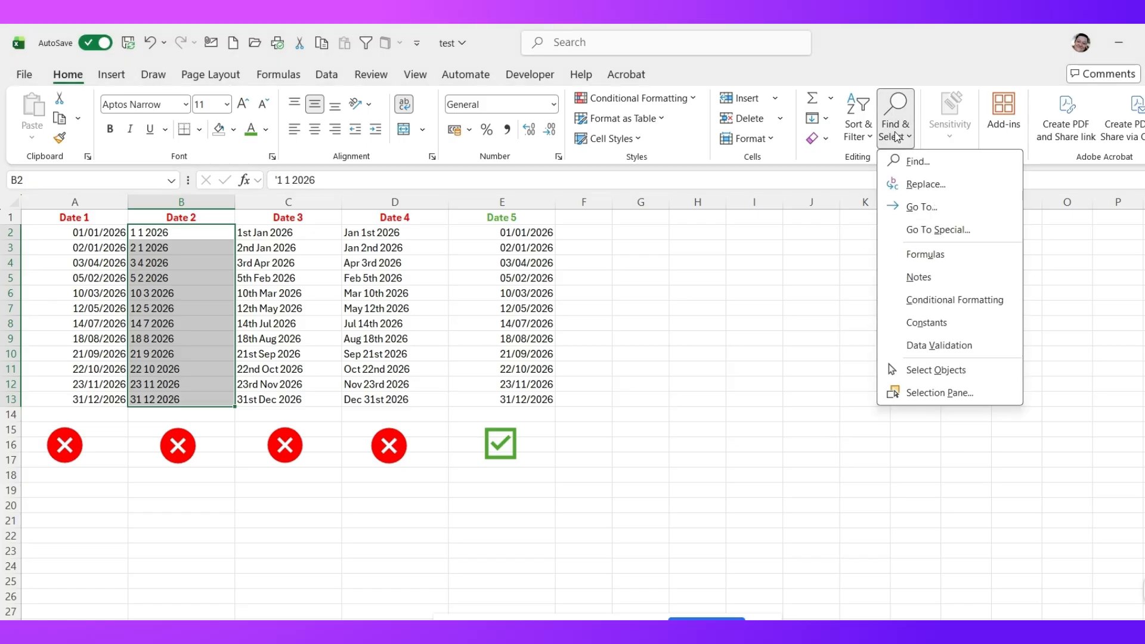
pyautogui.click(921, 184)
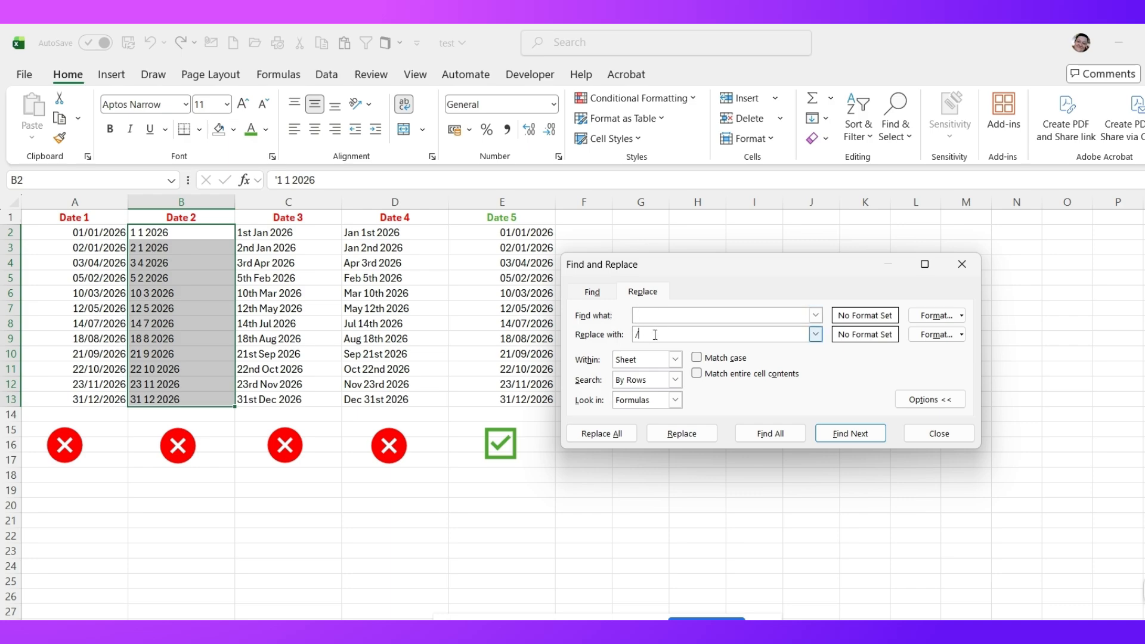
pyautogui.click(599, 434)
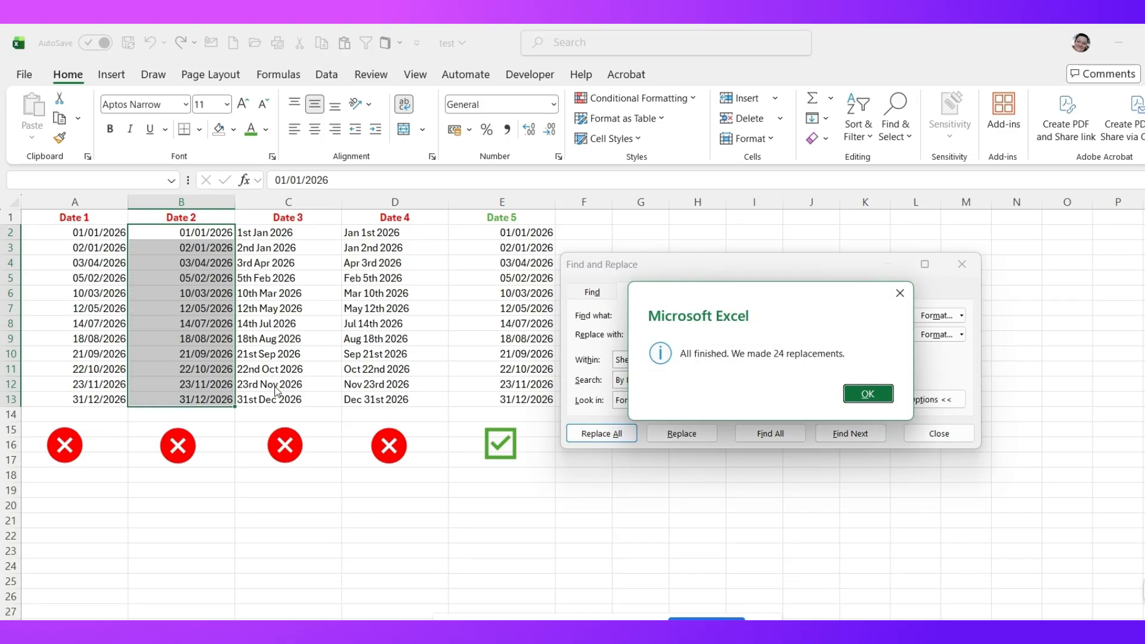
pyautogui.click(867, 394)
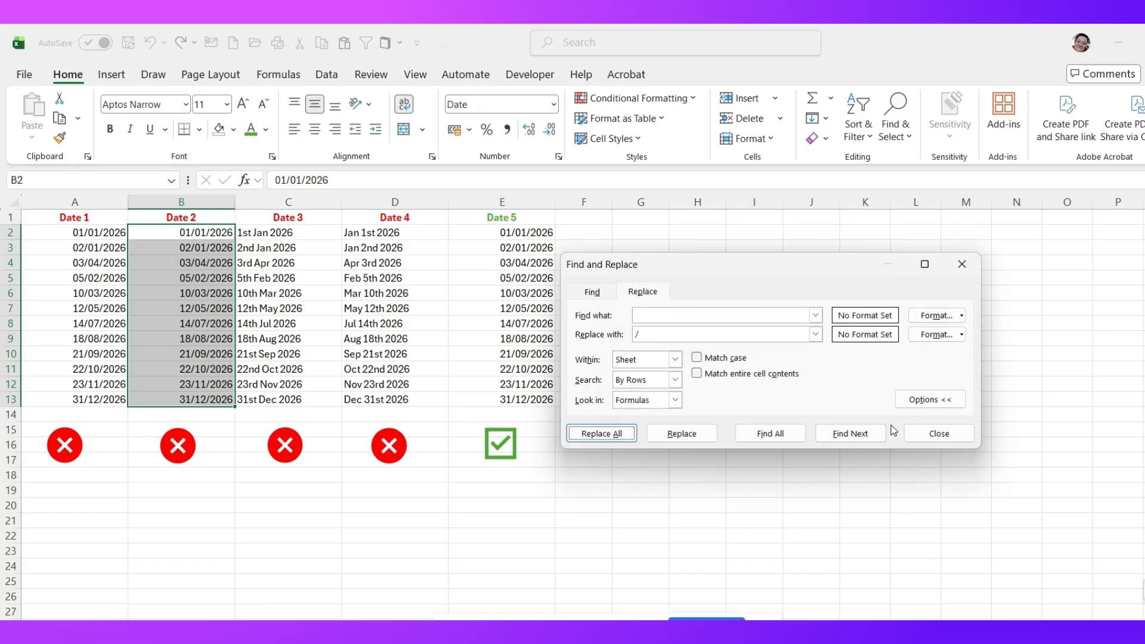
pyautogui.click(941, 436)
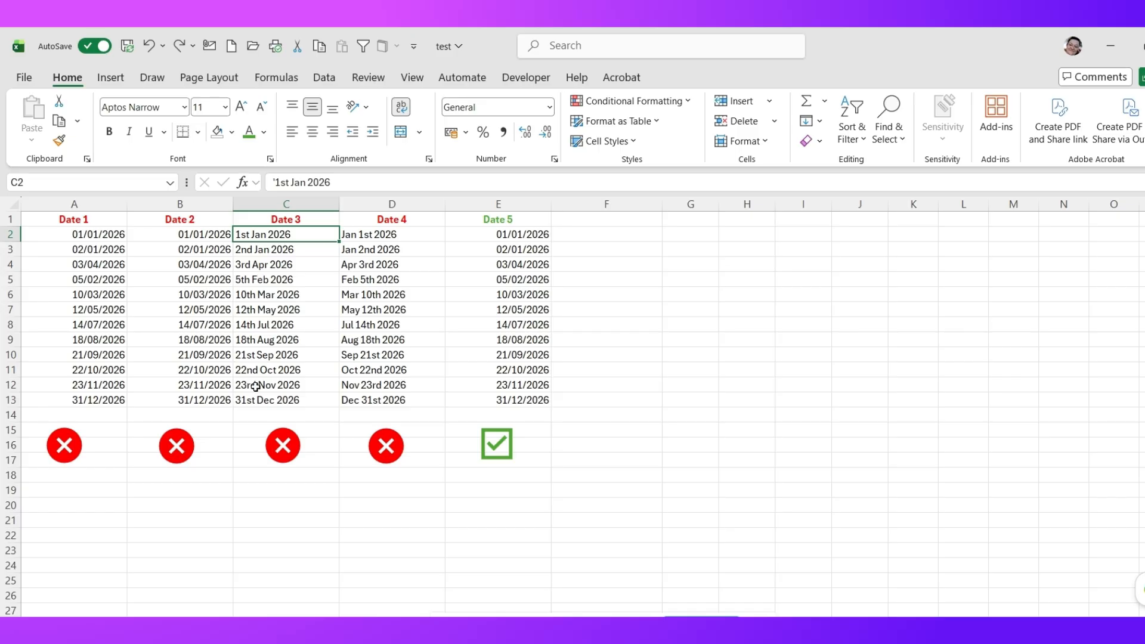
# Remove every "st" suffix from the Date 3 and Date 4 entries in C2:D13 by replacing it with nothing
pyautogui.moveTo(280, 235); pyautogui.dragTo(386, 393)
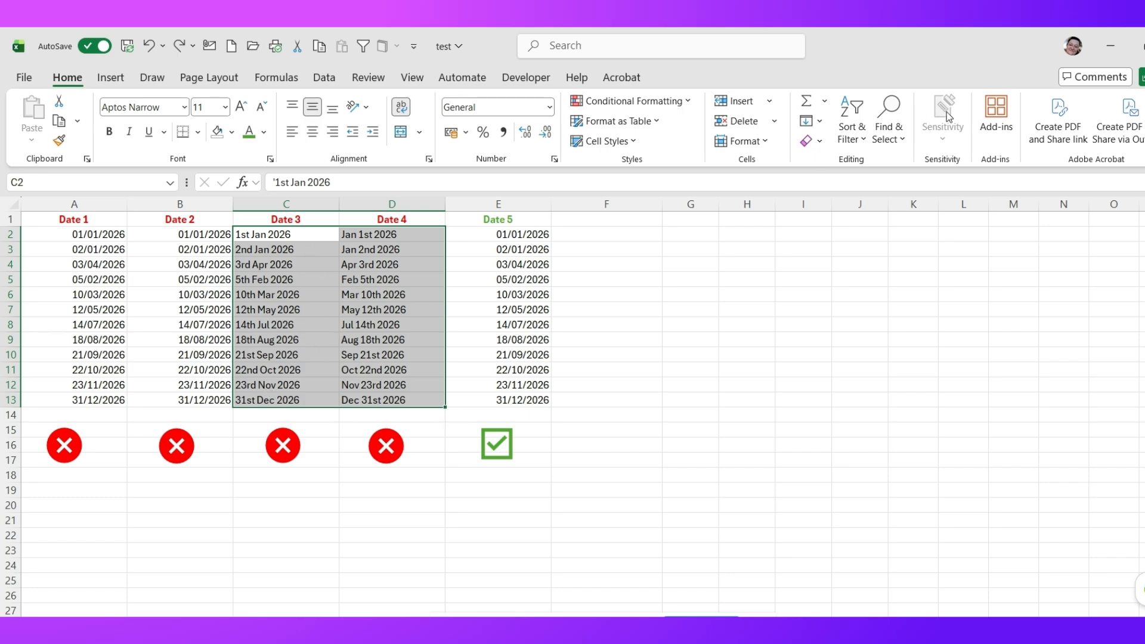
pyautogui.click(877, 139)
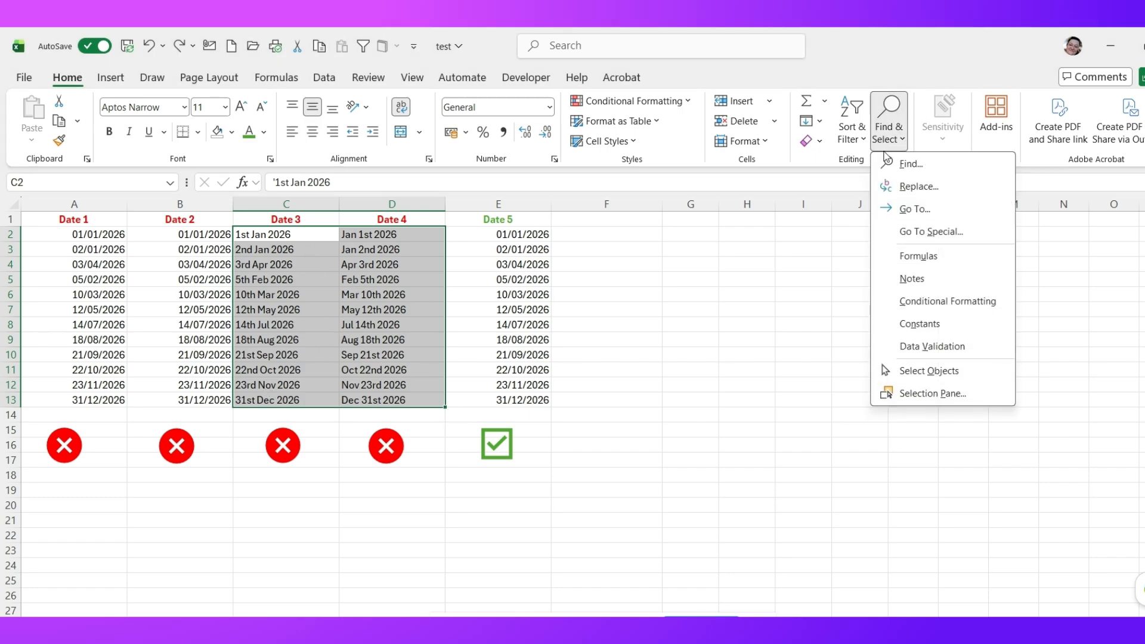
pyautogui.click(892, 187)
pyautogui.doubleClick(634, 389)
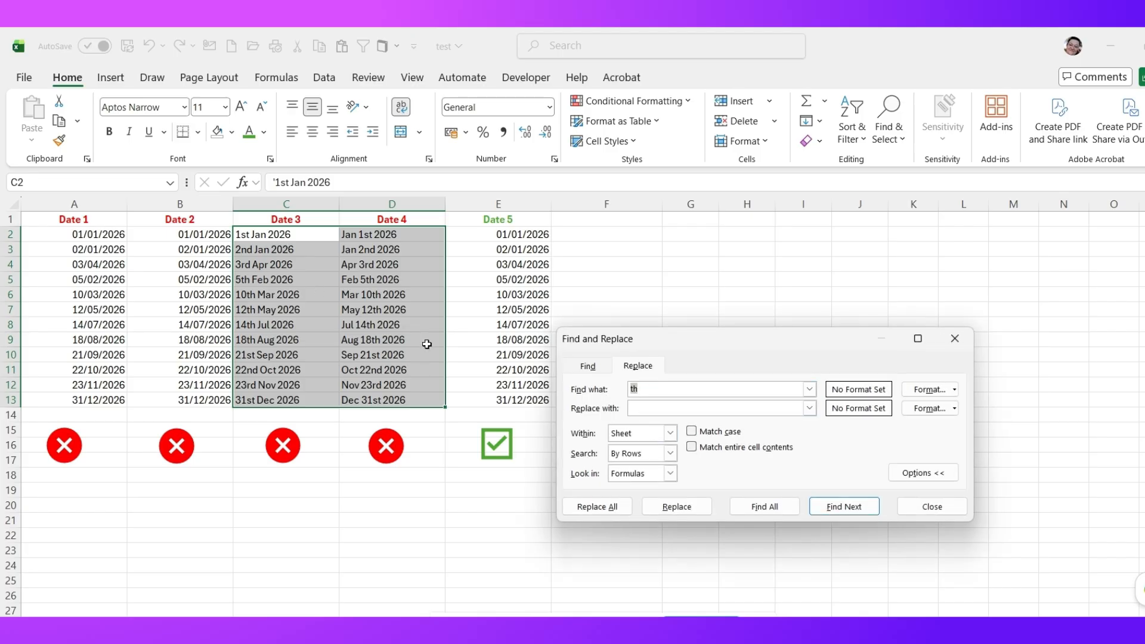
pyautogui.write('st')
pyautogui.click(641, 409)
pyautogui.click(597, 507)
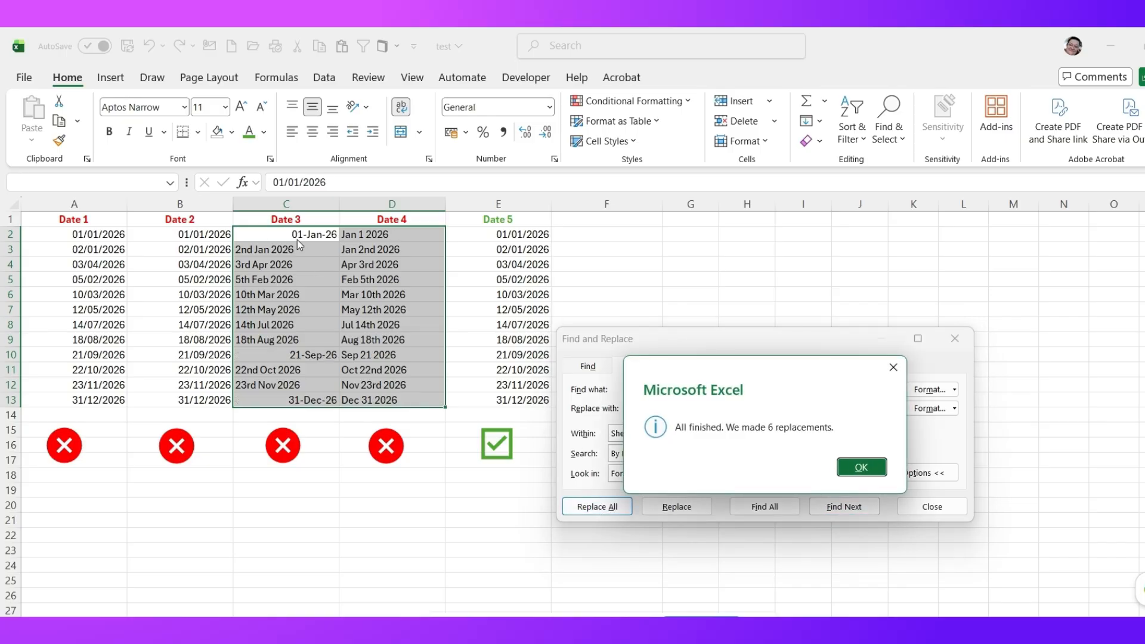
pyautogui.click(862, 468)
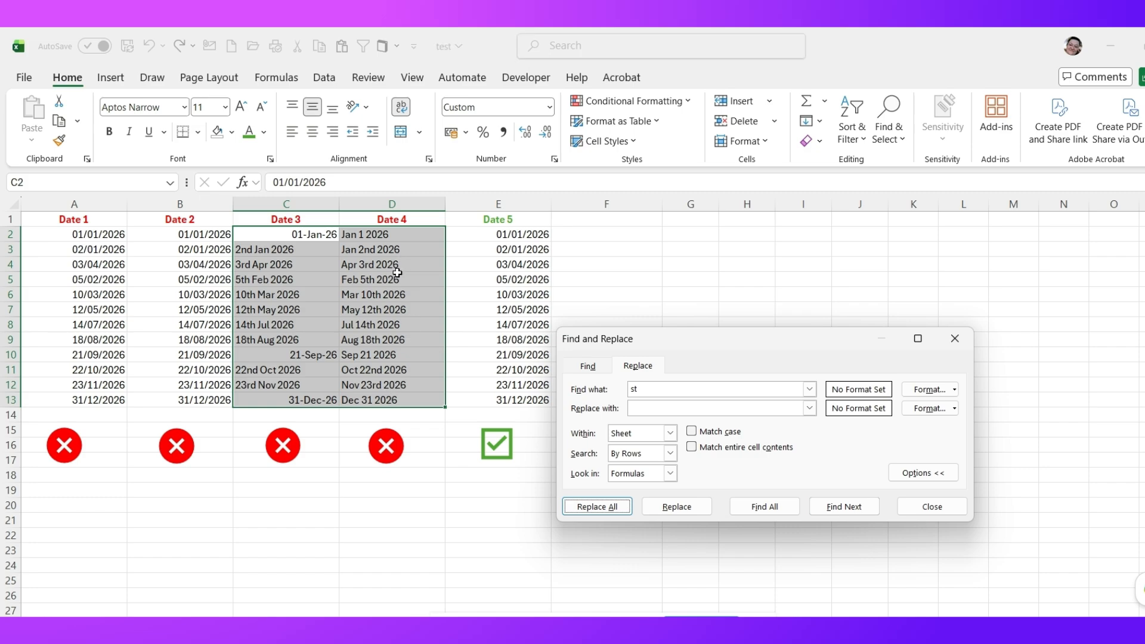
# Remove every "nd" suffix from the selected Date 3 and Date 4 entries by replacing it with nothing
pyautogui.doubleClick(668, 386)
pyautogui.write('nd')
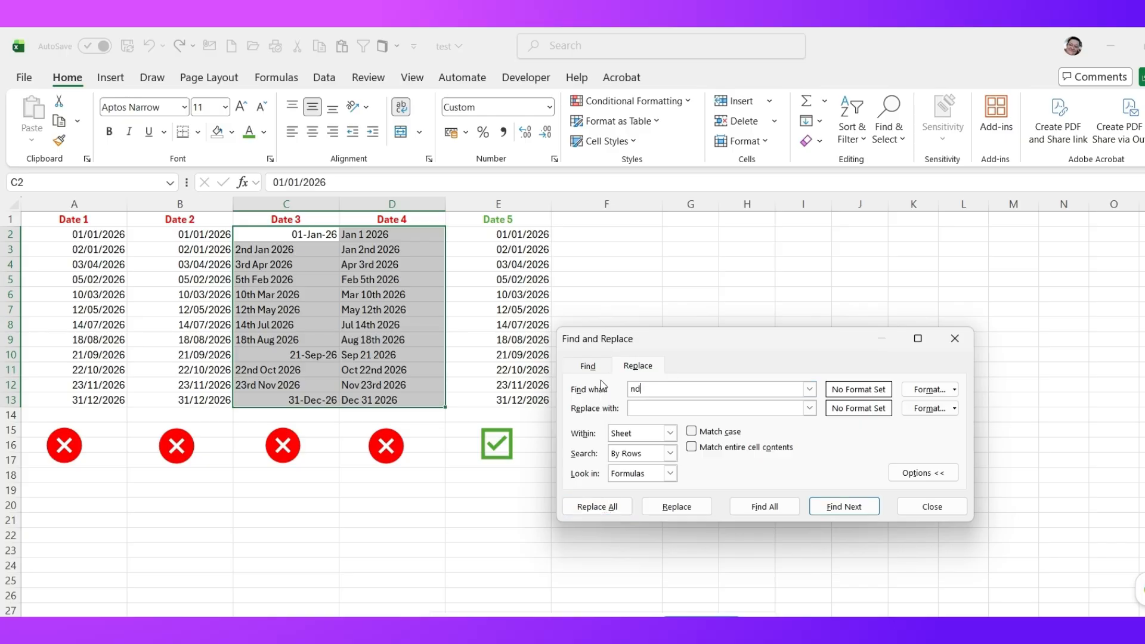
pyautogui.click(597, 507)
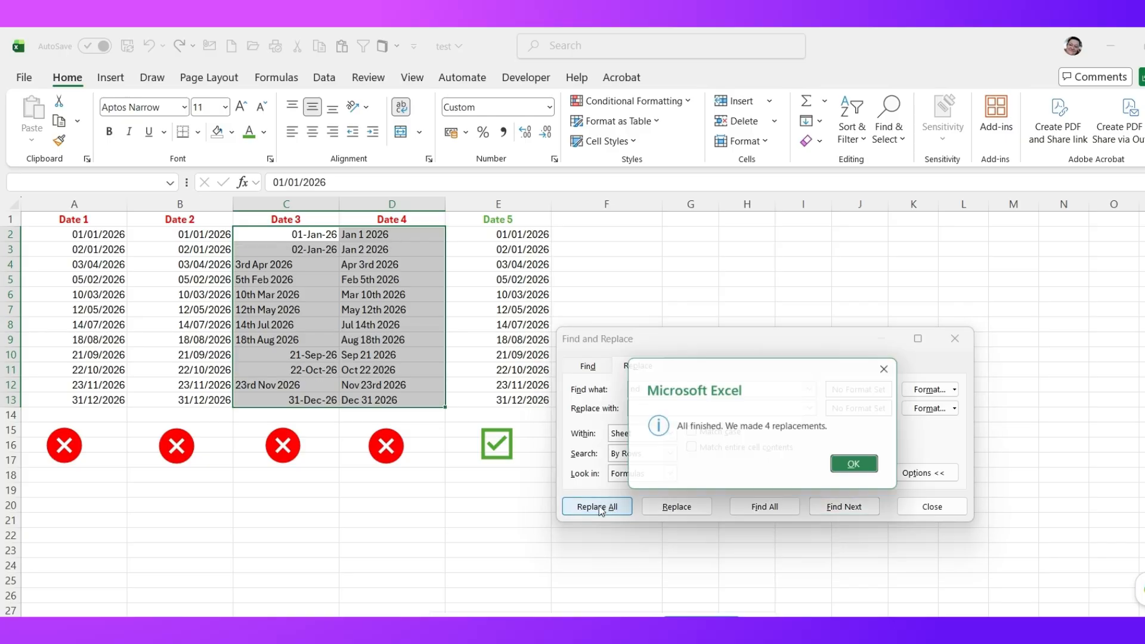
# Remove every "rd" suffix from the selected Date 3 and Date 4 entries by replacing it with nothing
pyautogui.click(839, 469)
pyautogui.moveTo(644, 389); pyautogui.dragTo(620, 394)
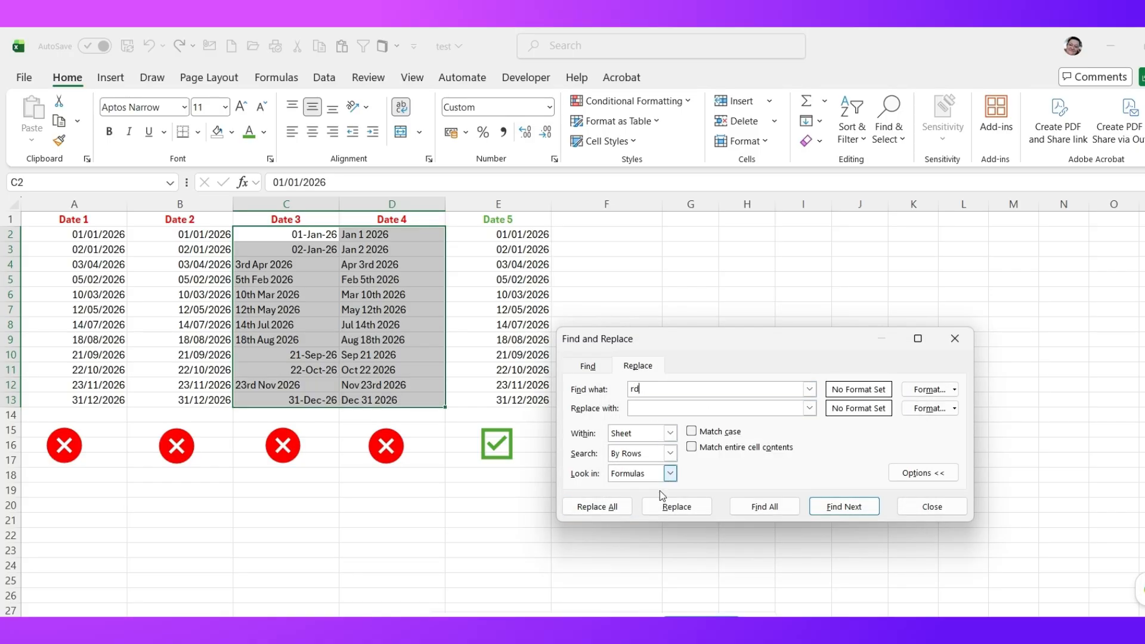
pyautogui.click(620, 507)
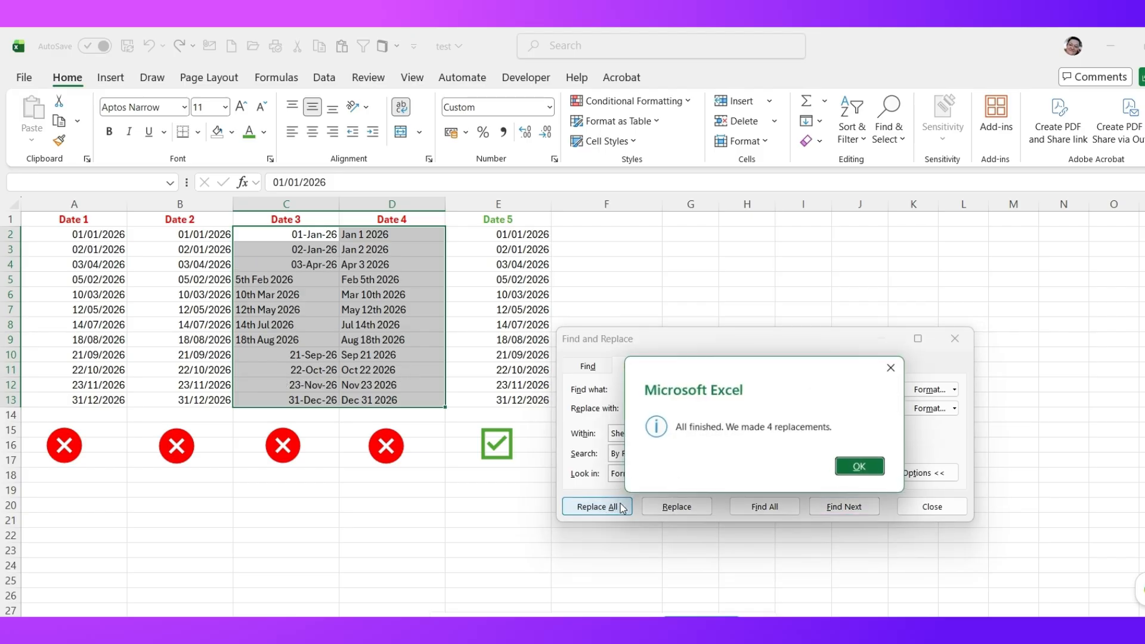
pyautogui.click(862, 468)
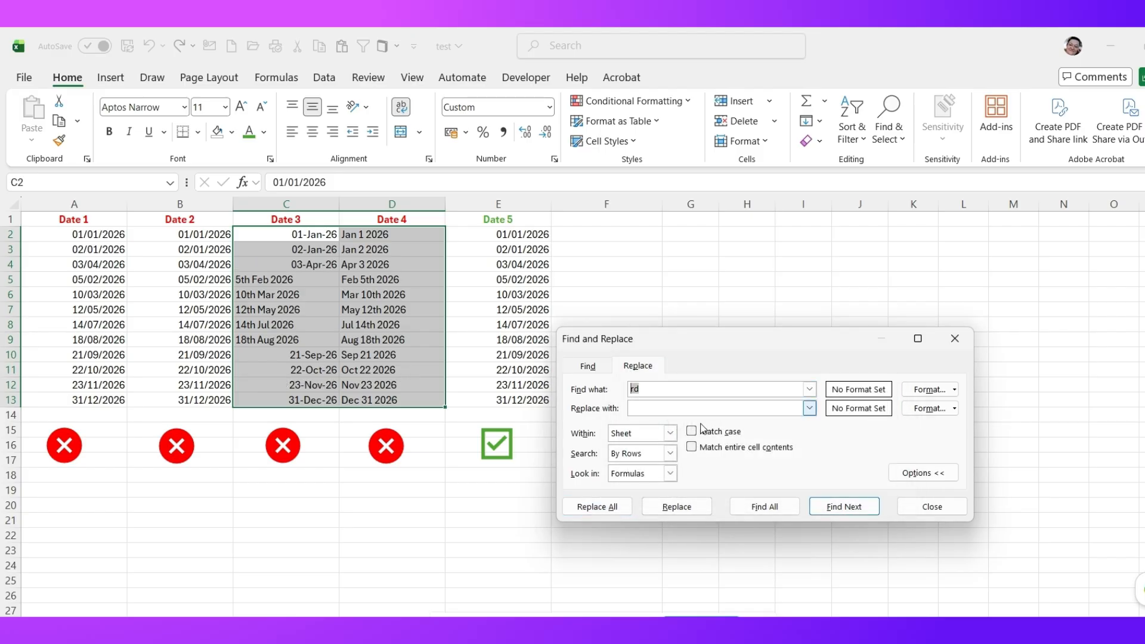
# Remove every "th" suffix from the selected Date 3 and Date 4 entries by replacing it with nothing, and close Find and Replace
pyautogui.click(594, 508)
pyautogui.click(876, 467)
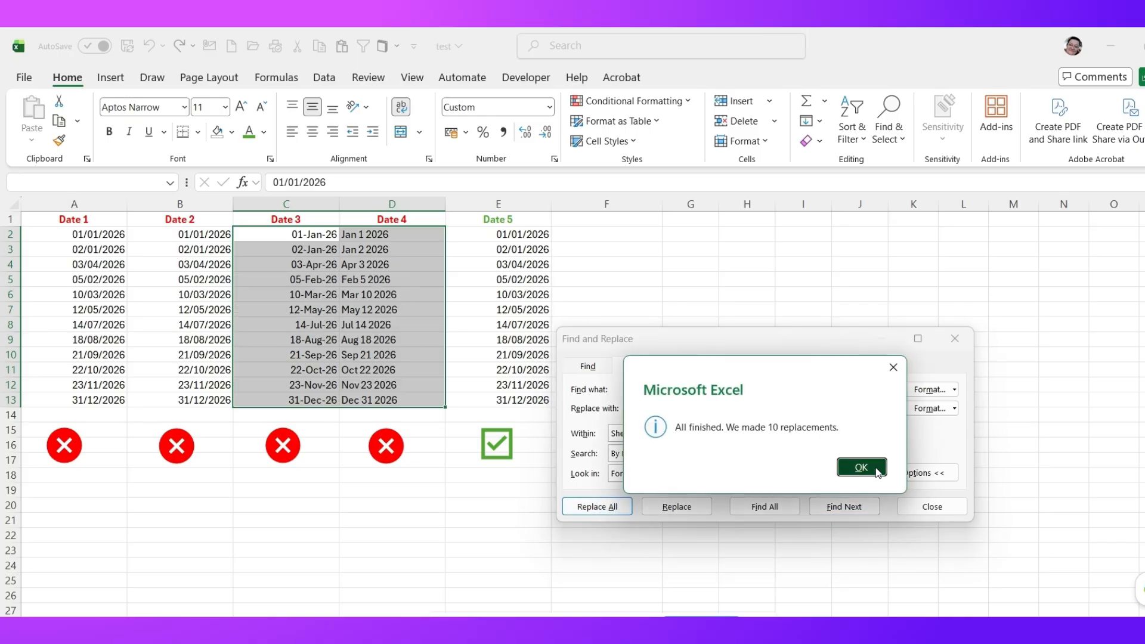
pyautogui.click(943, 509)
# Format the Date 3 entries C2:C13 as Short Date and switch them to the Long Date format
pyautogui.click(314, 307)
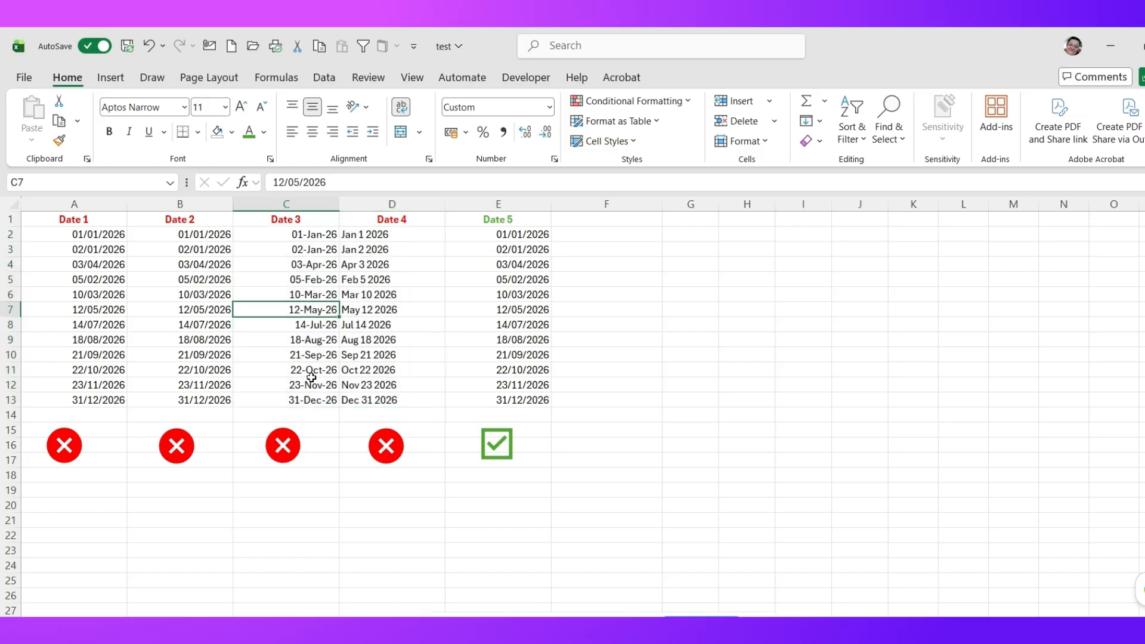
pyautogui.moveTo(301, 237); pyautogui.dragTo(301, 400)
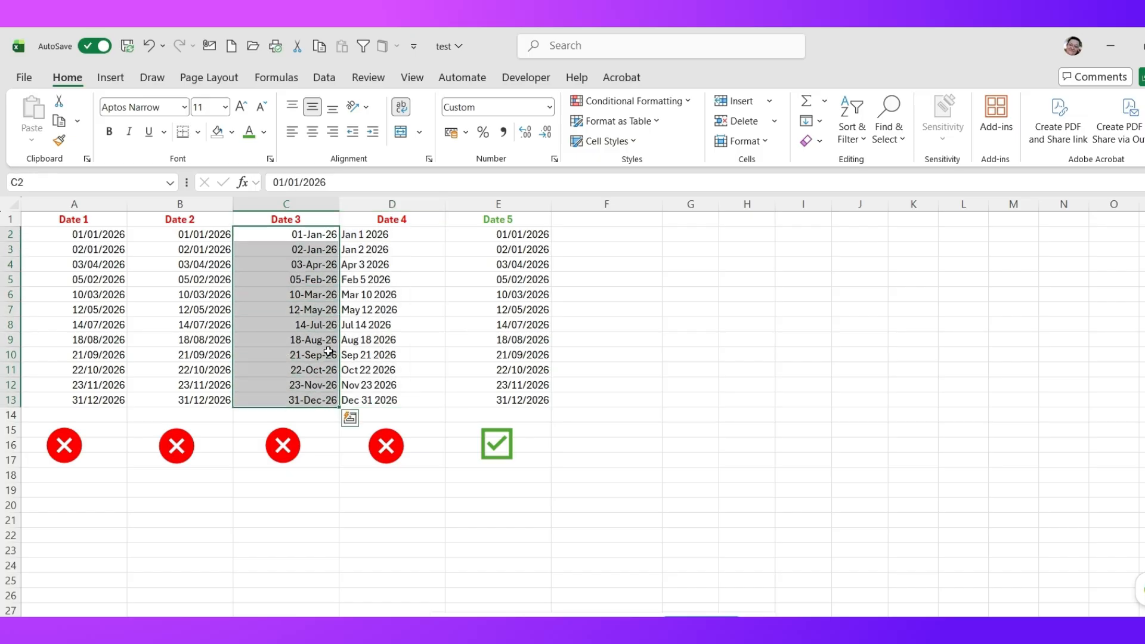
pyautogui.click(549, 107)
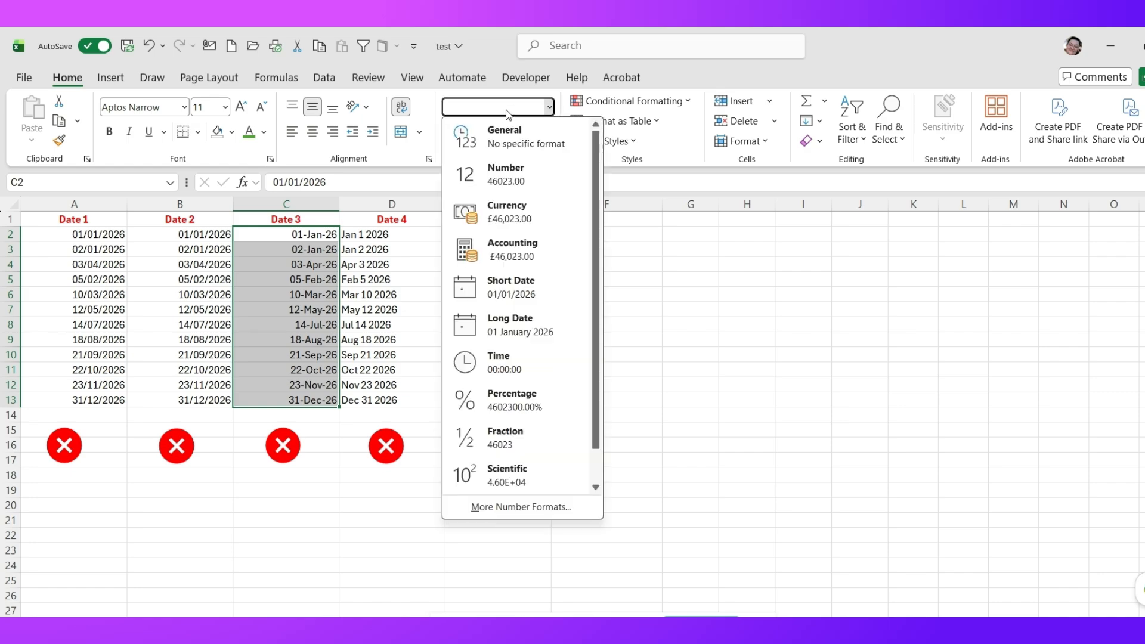
pyautogui.click(539, 288)
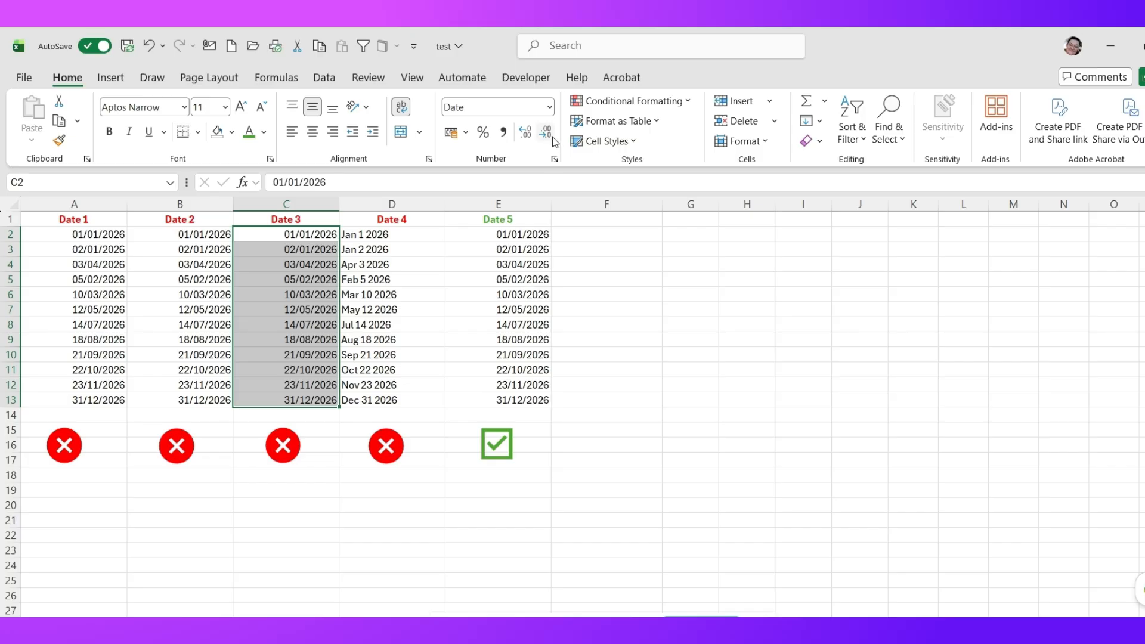
pyautogui.click(549, 107)
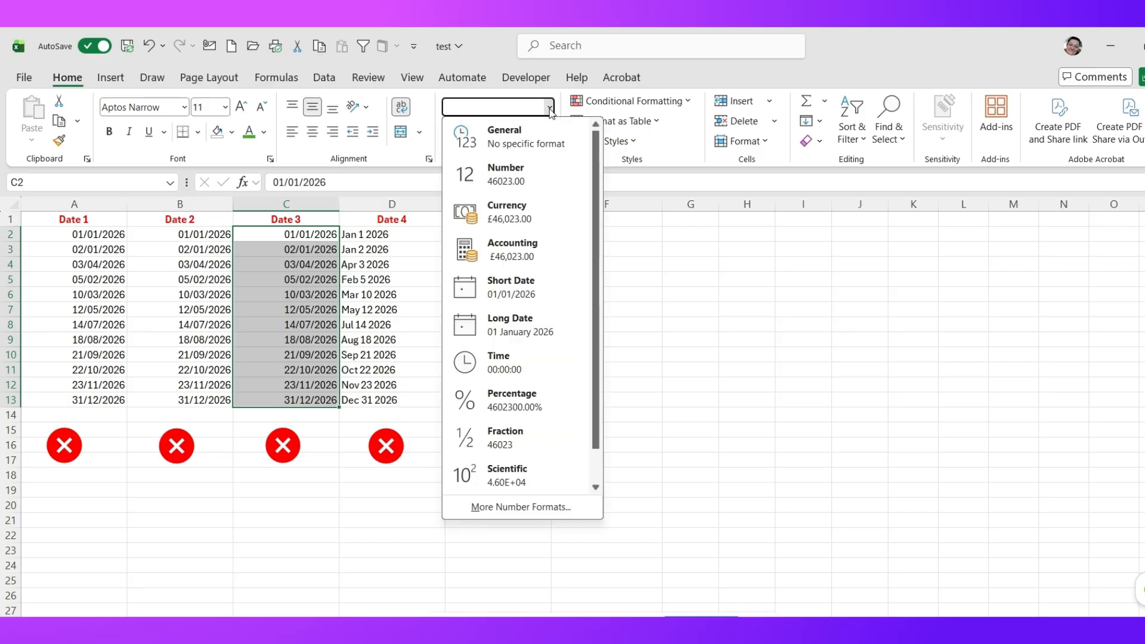
pyautogui.click(519, 333)
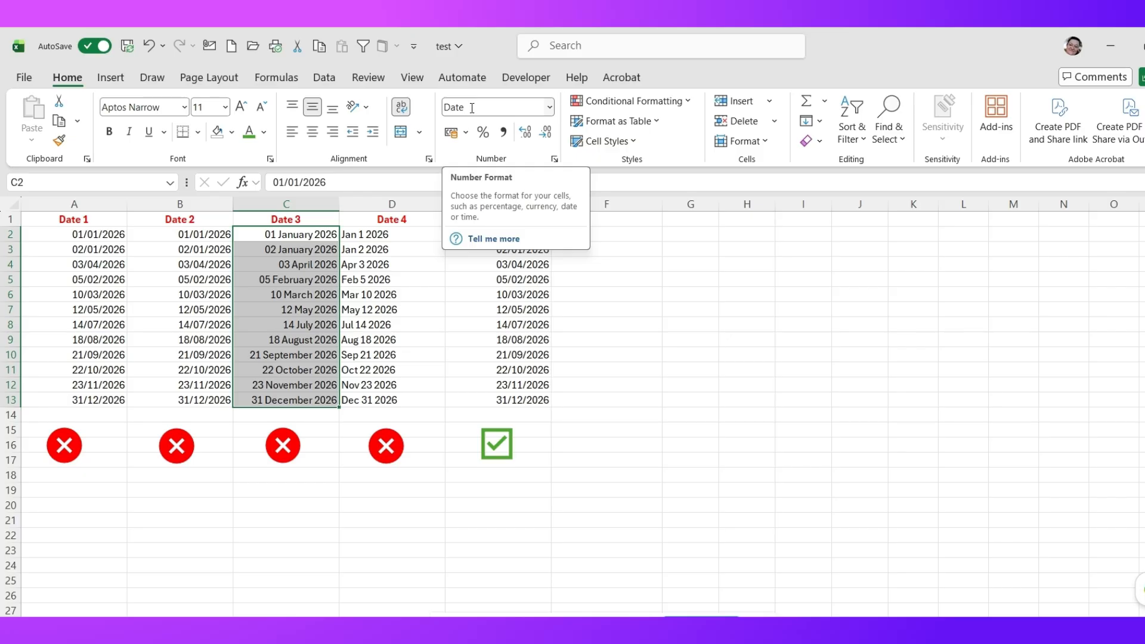
# Start Text to Columns on the Date 4 entries D2:D13 as Delimited data with no delimiters, proceeding to the column data format
pyautogui.click(395, 235)
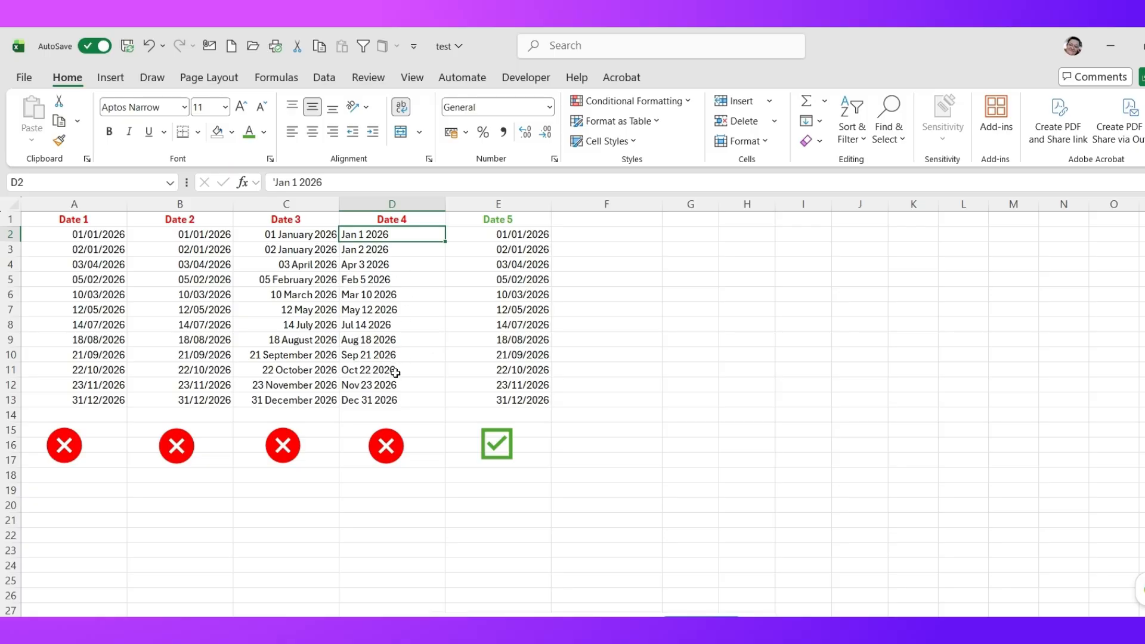
pyautogui.moveTo(412, 232); pyautogui.dragTo(396, 399)
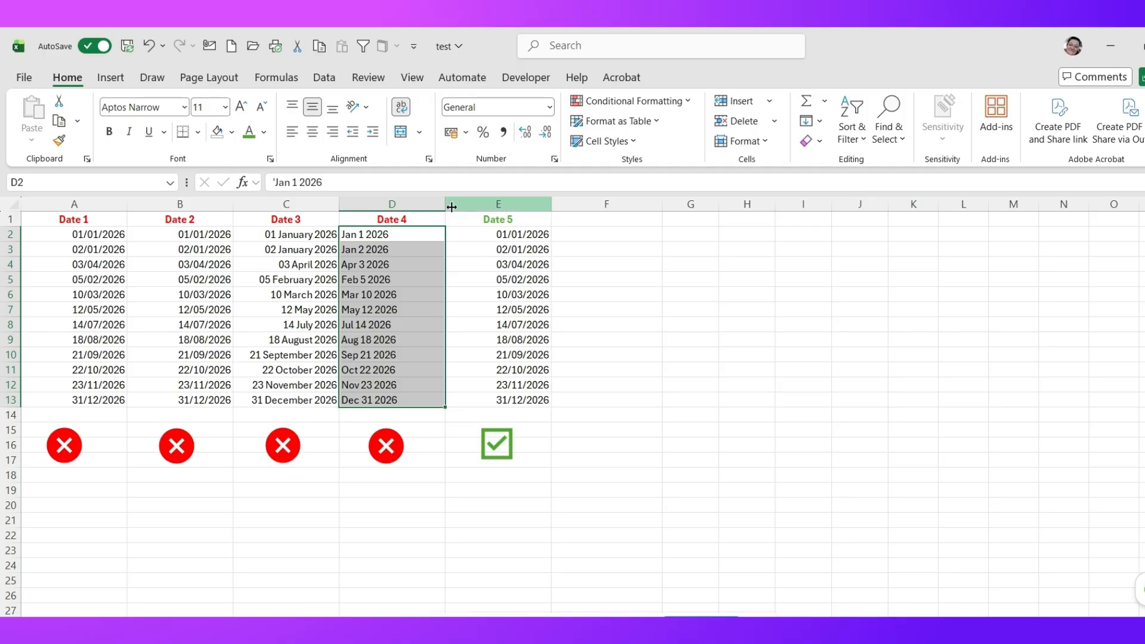
pyautogui.click(325, 78)
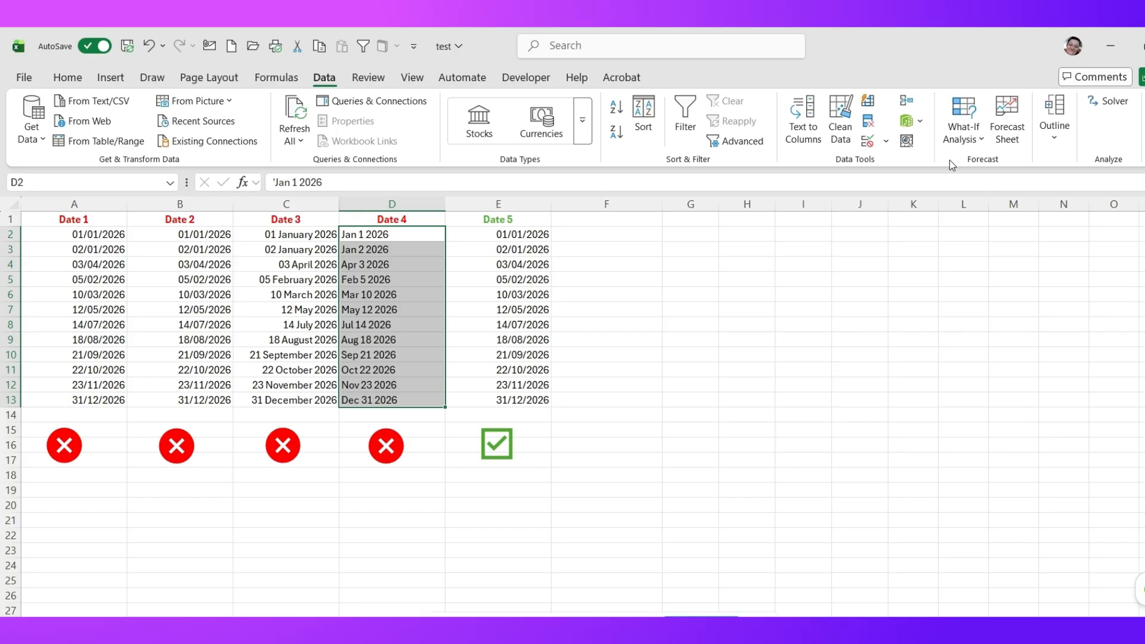
pyautogui.click(813, 106)
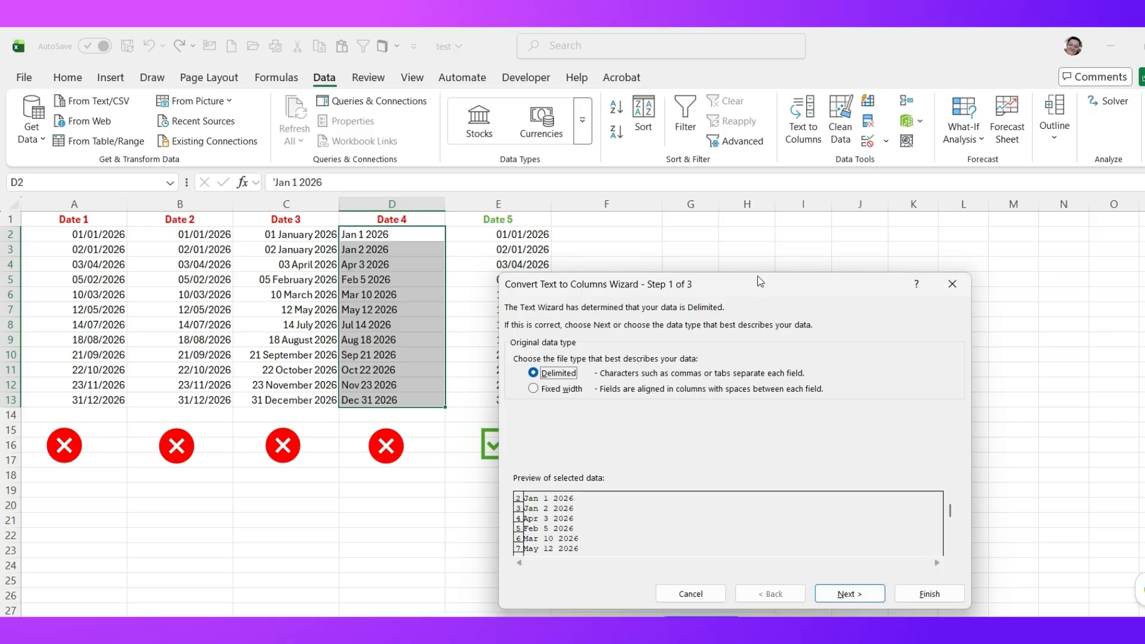
pyautogui.moveTo(743, 286); pyautogui.dragTo(821, 240)
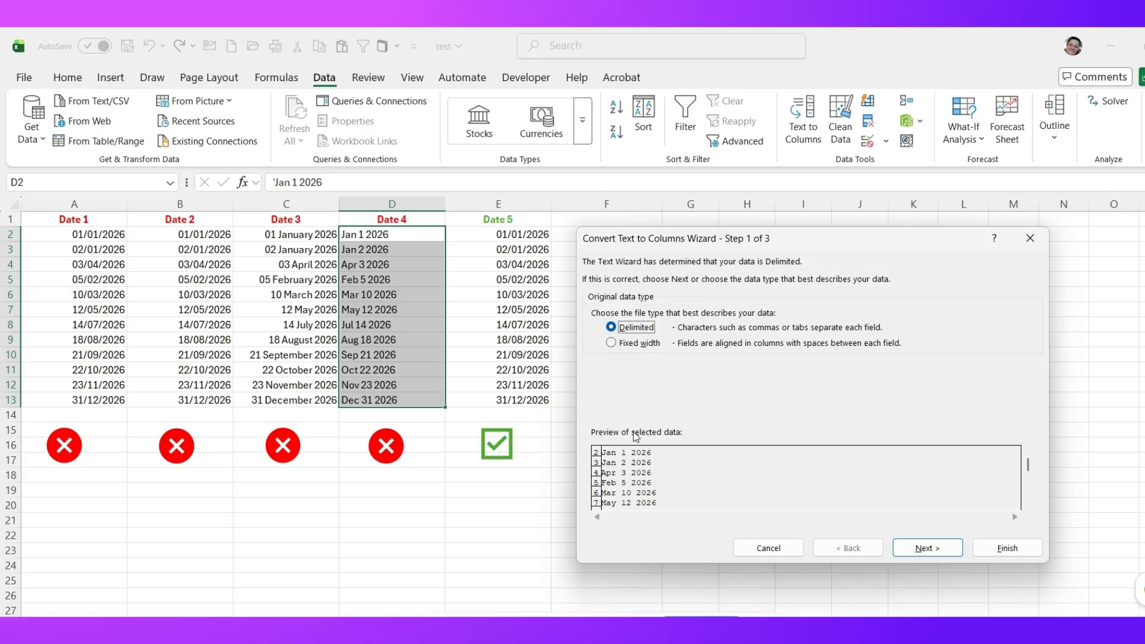
pyautogui.click(906, 550)
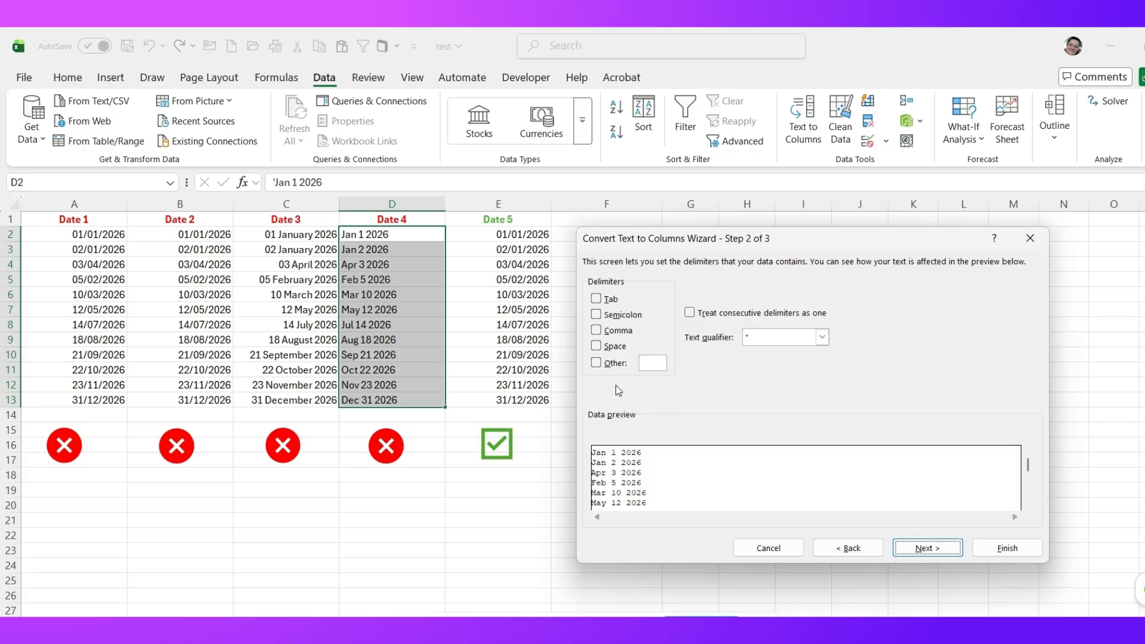
pyautogui.click(906, 549)
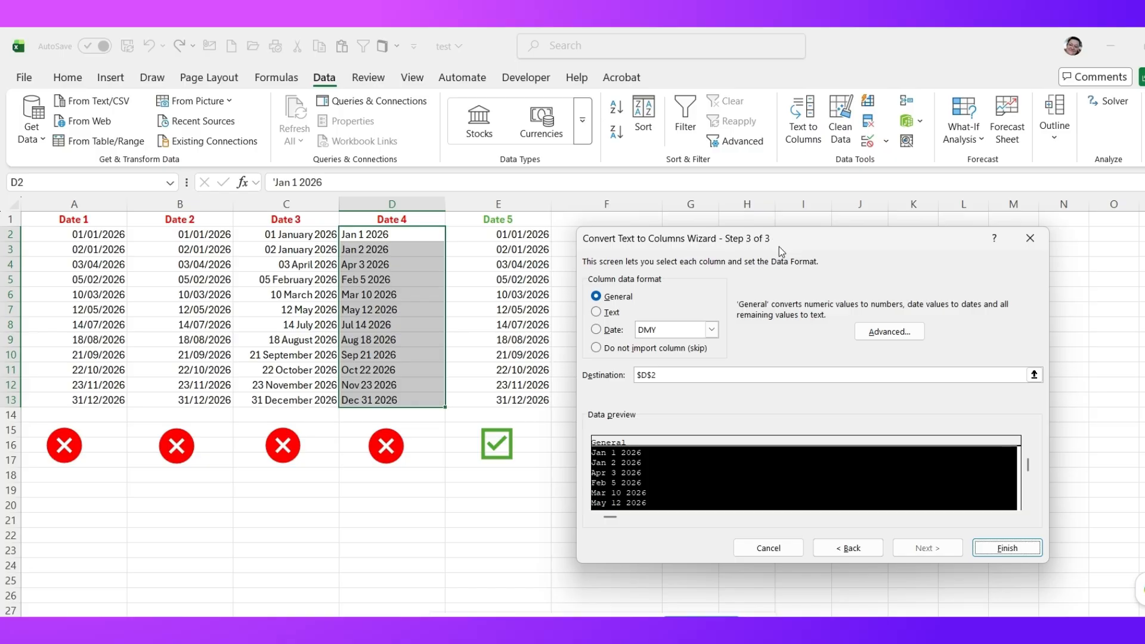
# Set the column data format to Date with MDY order and finish converting the Date 4 entries in place
pyautogui.click(600, 331)
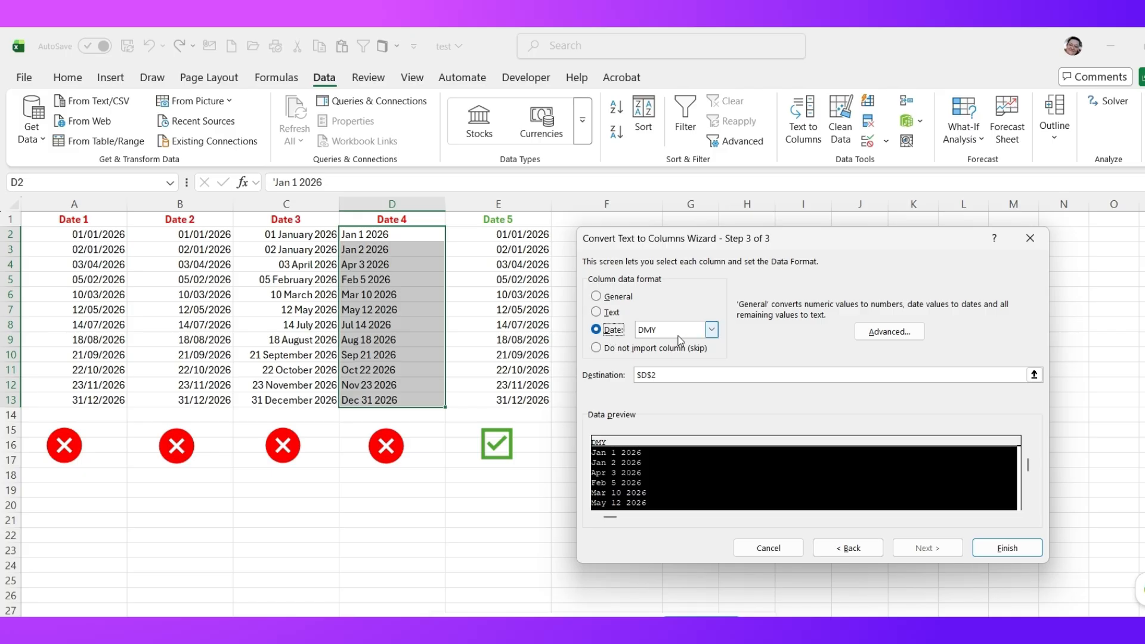
pyautogui.click(654, 335)
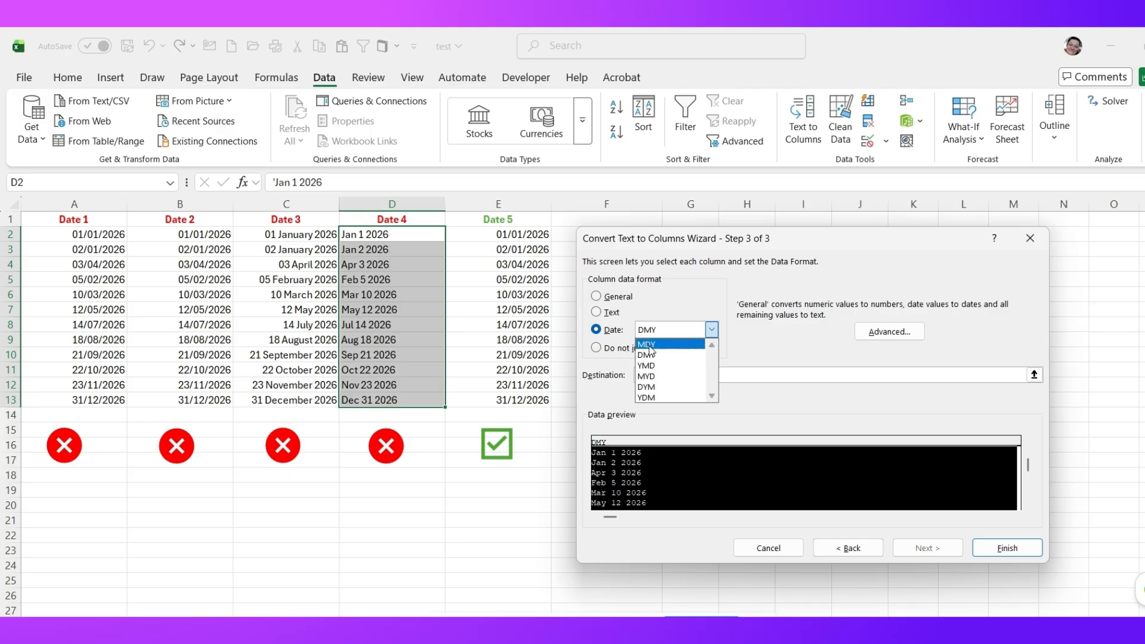
pyautogui.click(648, 345)
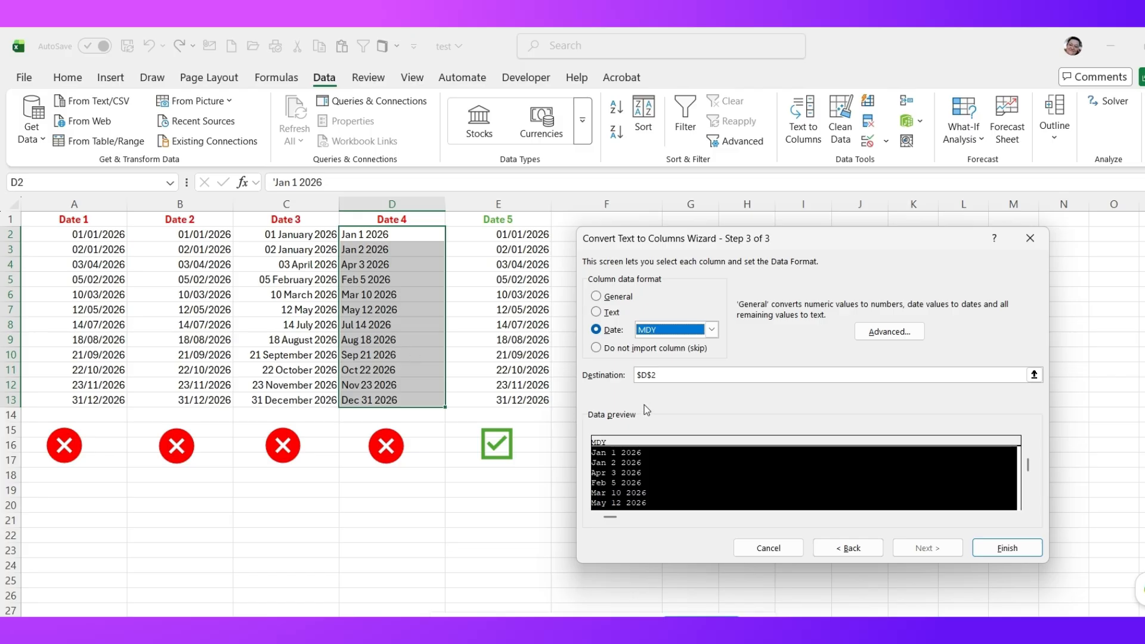
pyautogui.click(1001, 547)
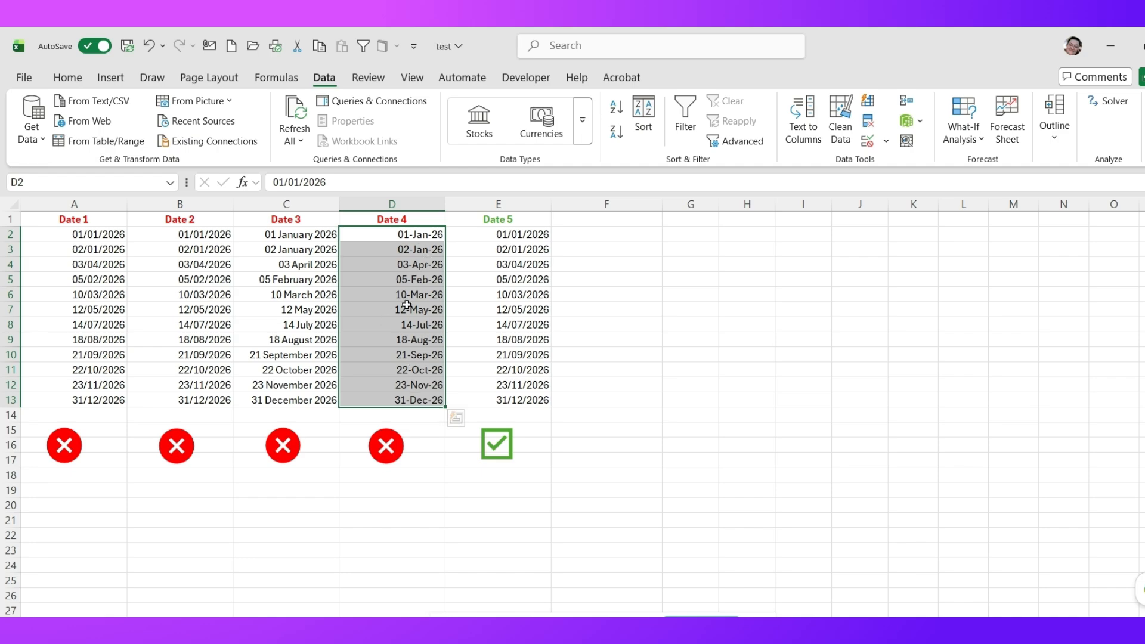
# Format the Date 4 entries D2:D13 as Short Date, switch them to Long Date, and deselect the range
pyautogui.click(68, 78)
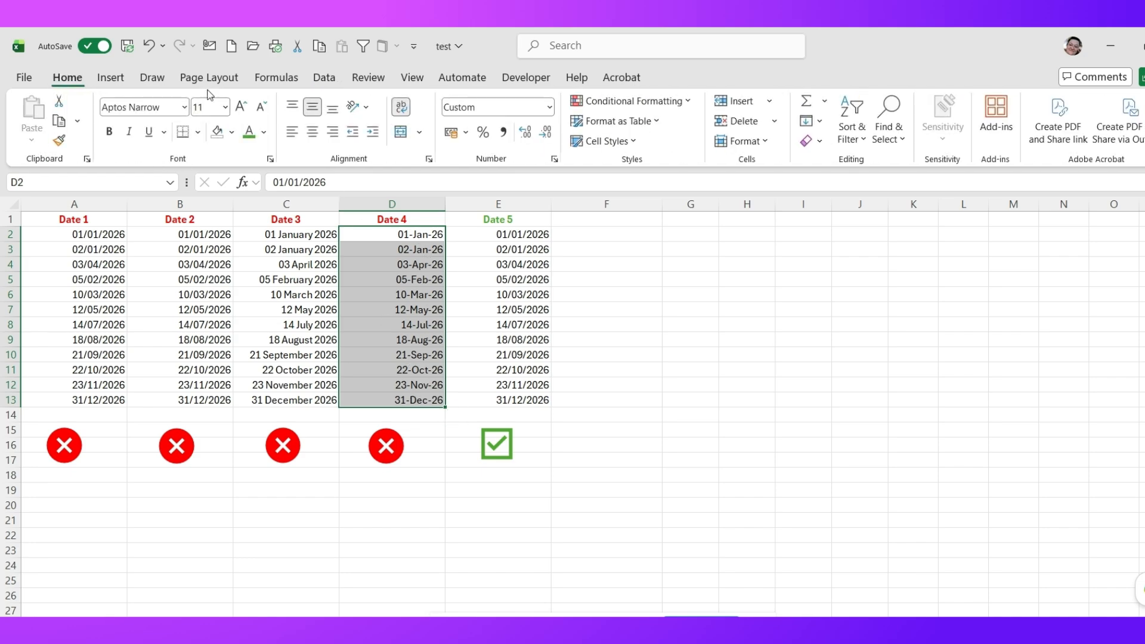
pyautogui.click(548, 107)
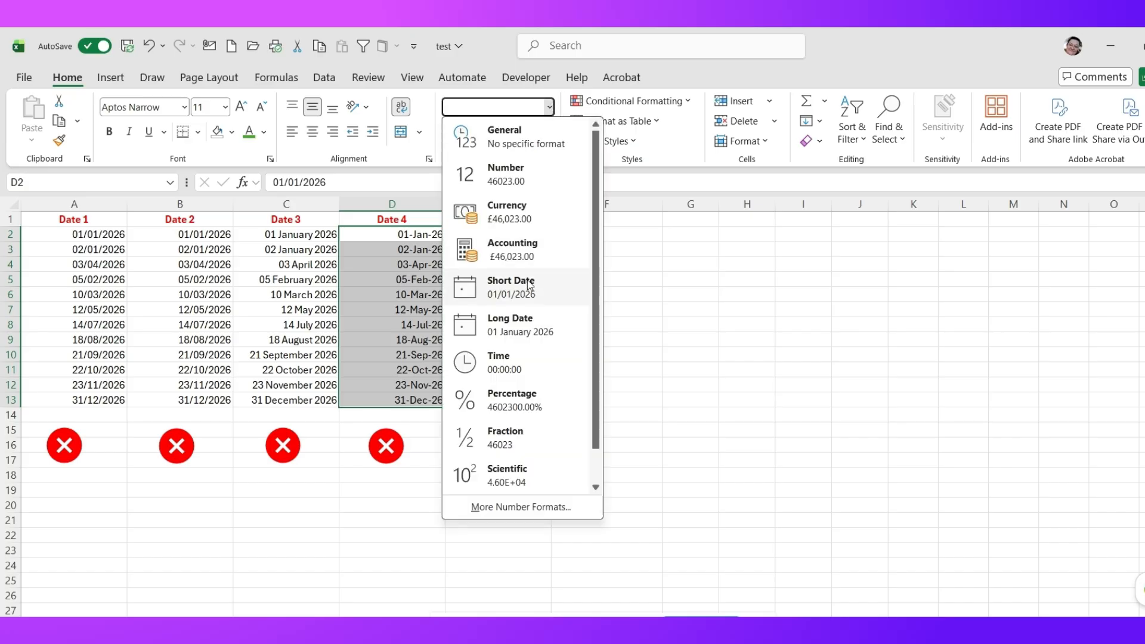
pyautogui.click(529, 284)
pyautogui.click(548, 109)
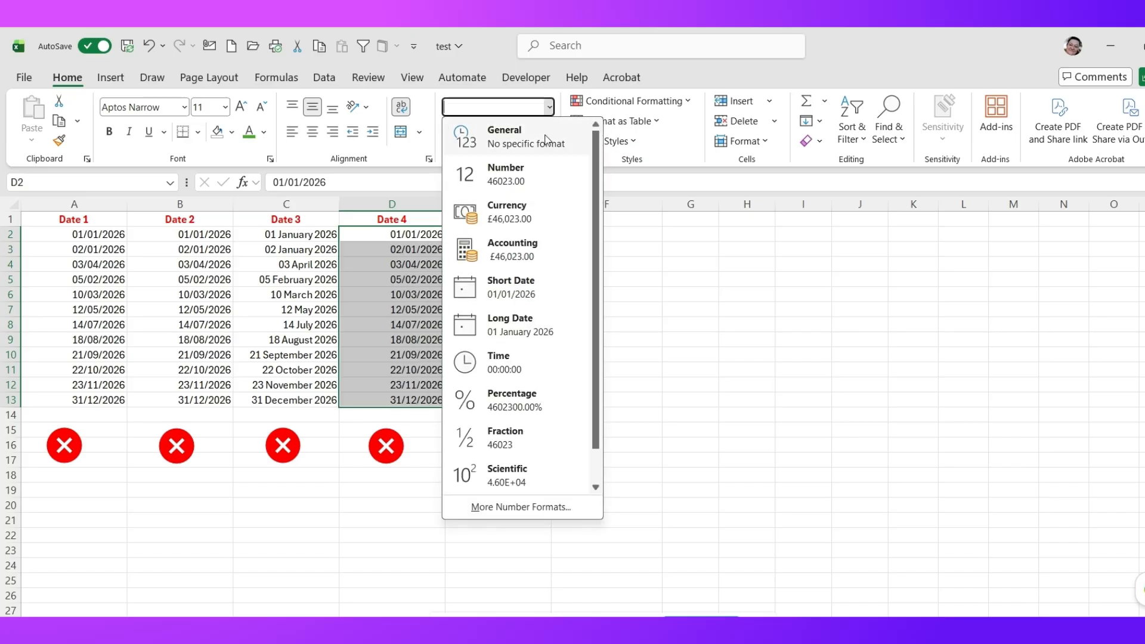
pyautogui.click(508, 323)
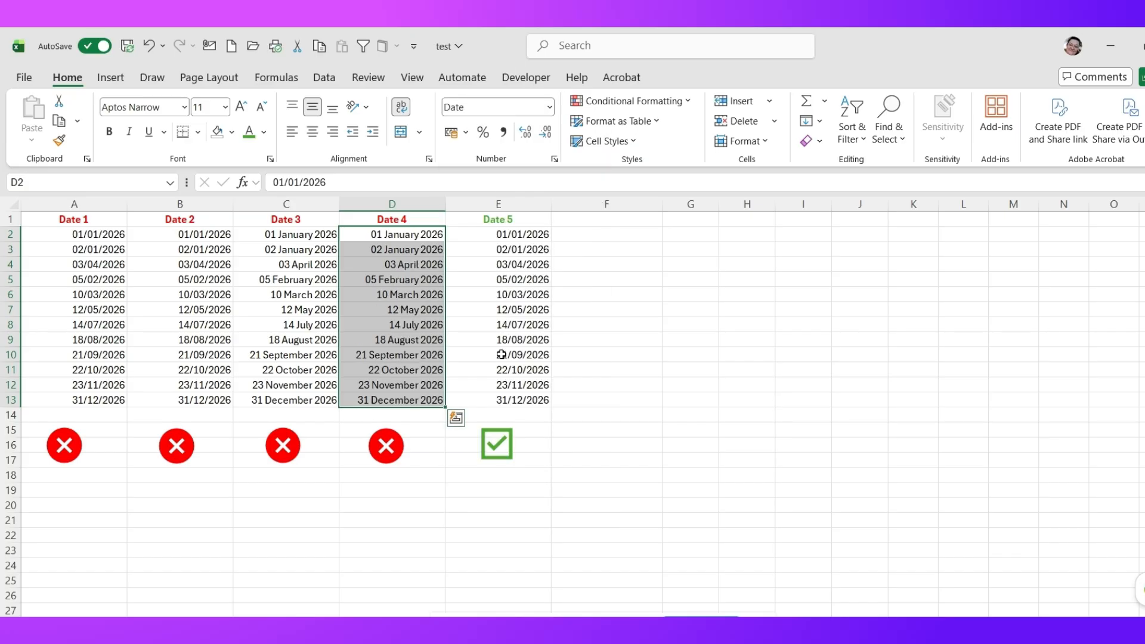
pyautogui.click(564, 236)
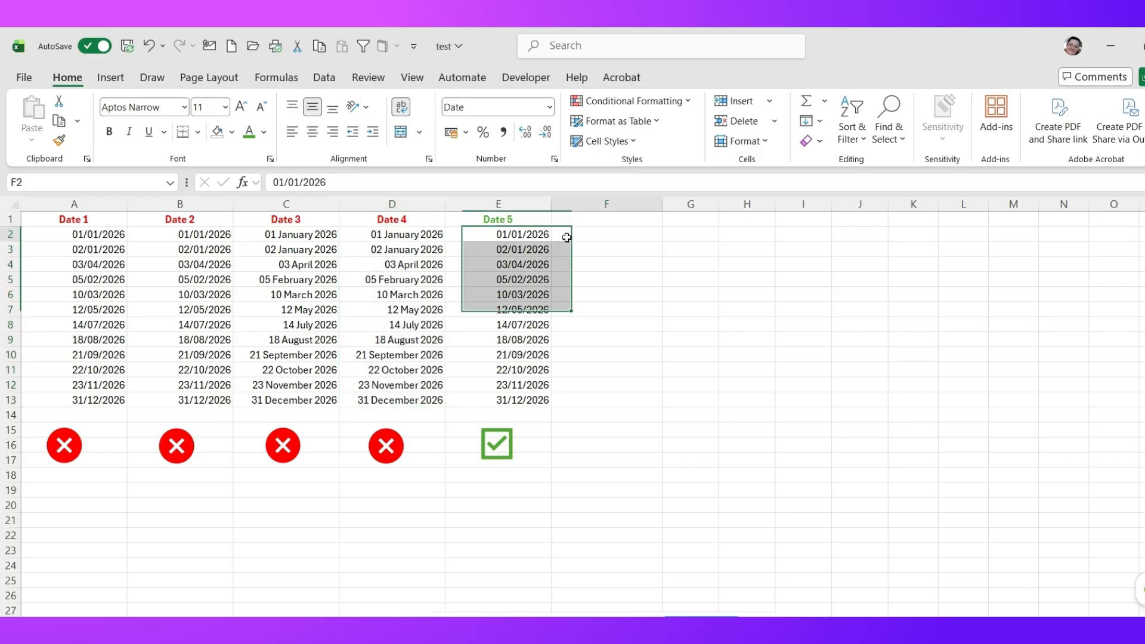